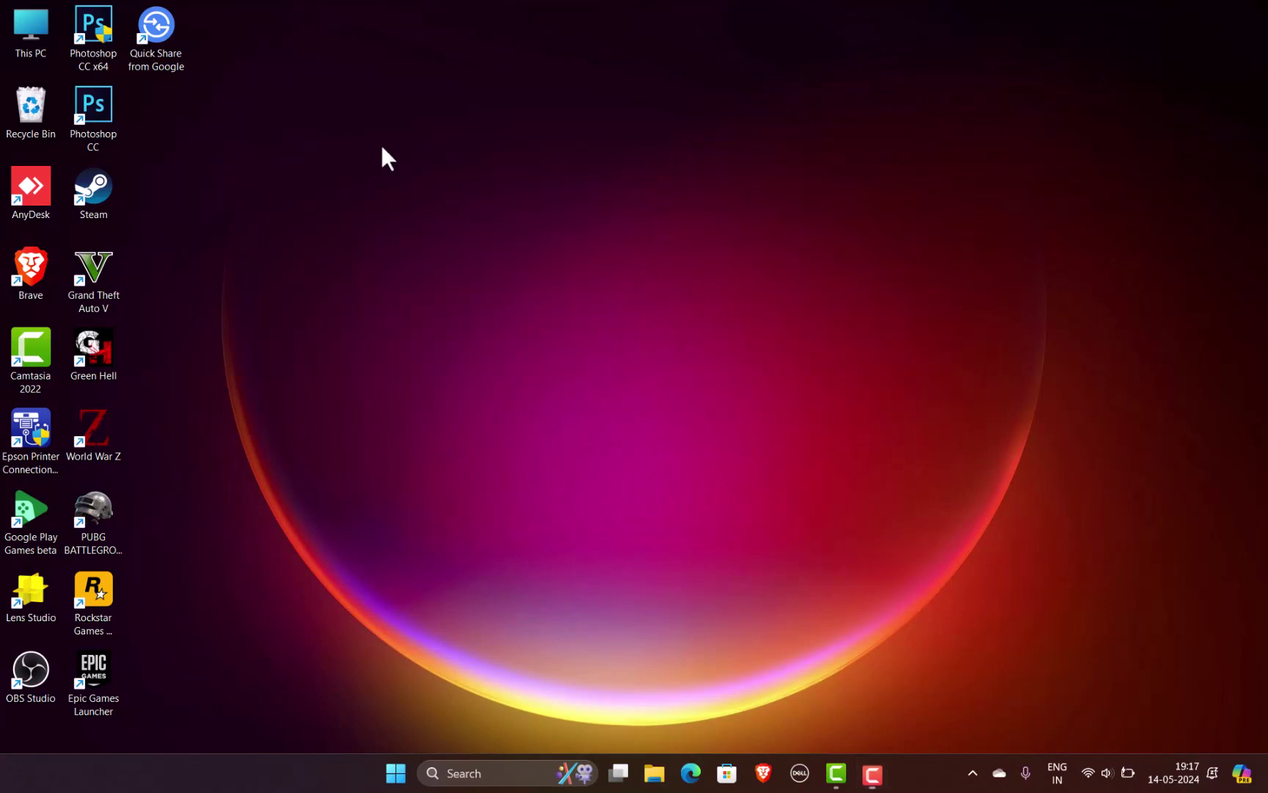
# Refresh the desktop, and open then close the Start menu
pyautogui.rightClick(381, 146)
pyautogui.click(452, 217)
pyautogui.click(396, 773)
pyautogui.click(1129, 68)
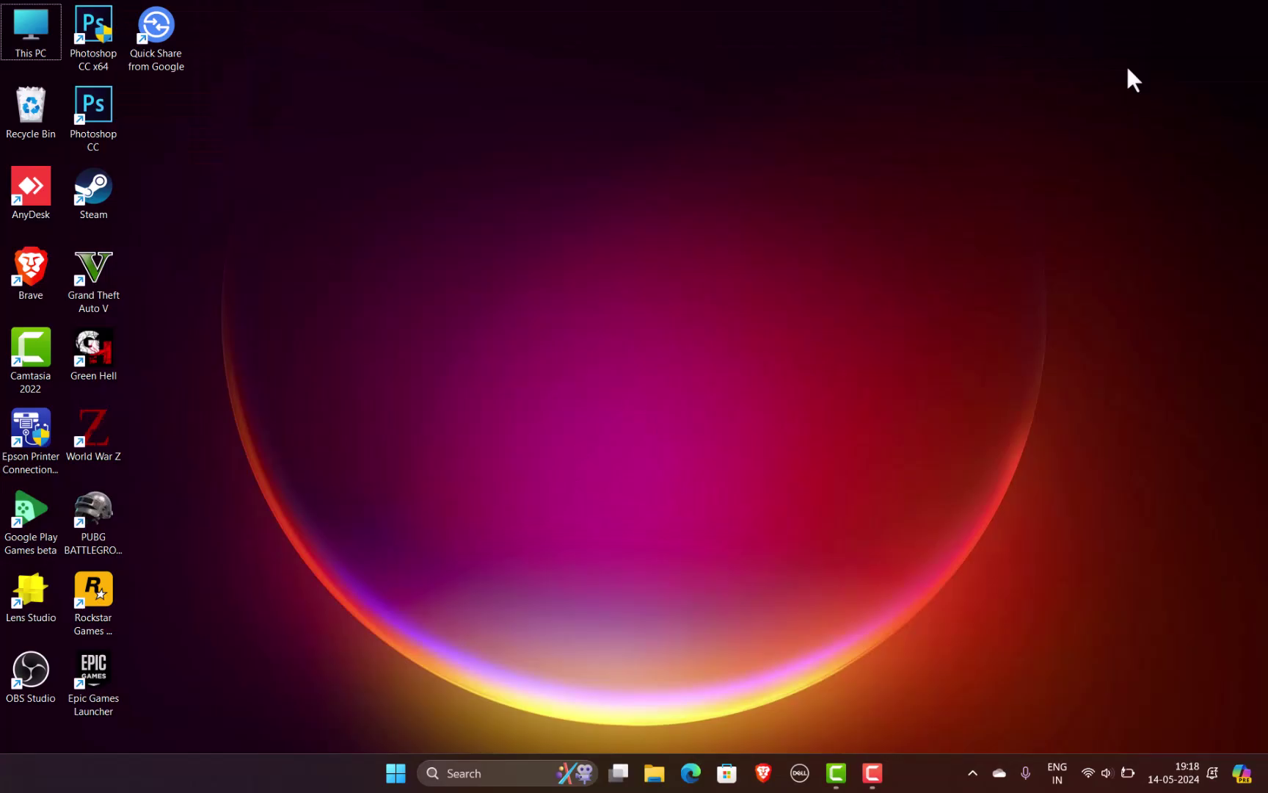
pyautogui.rightClick(661, 180)
pyautogui.click(732, 265)
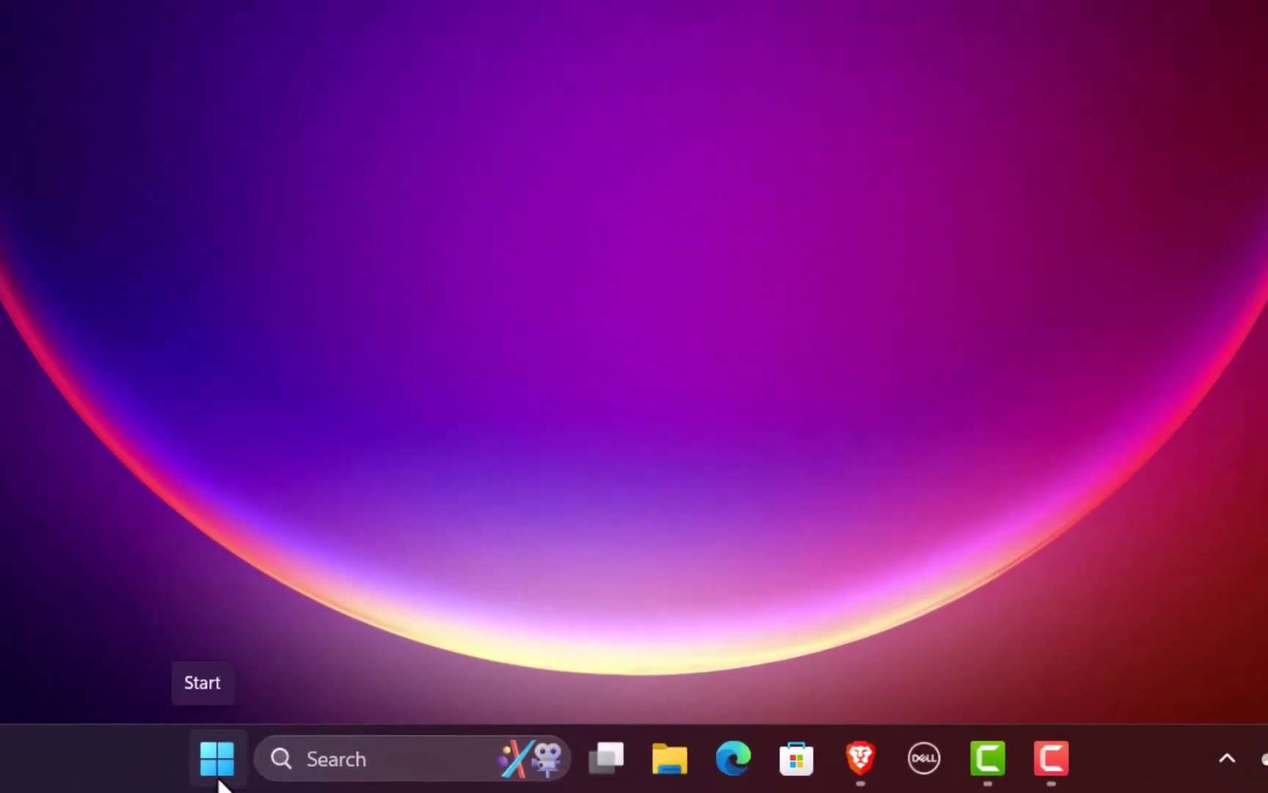
# Search Start for 'word', launch Word from the best match, then close it
pyautogui.click(182, 783)
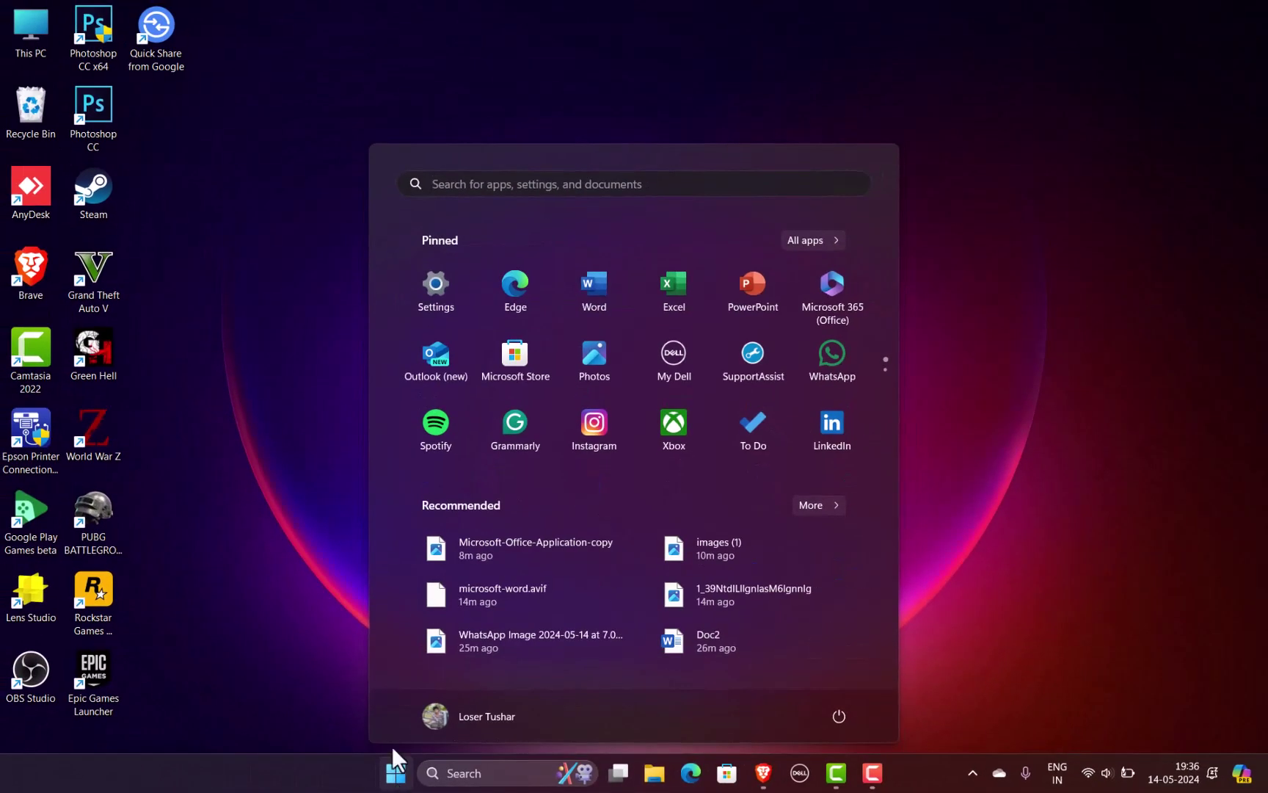
pyautogui.write('word')
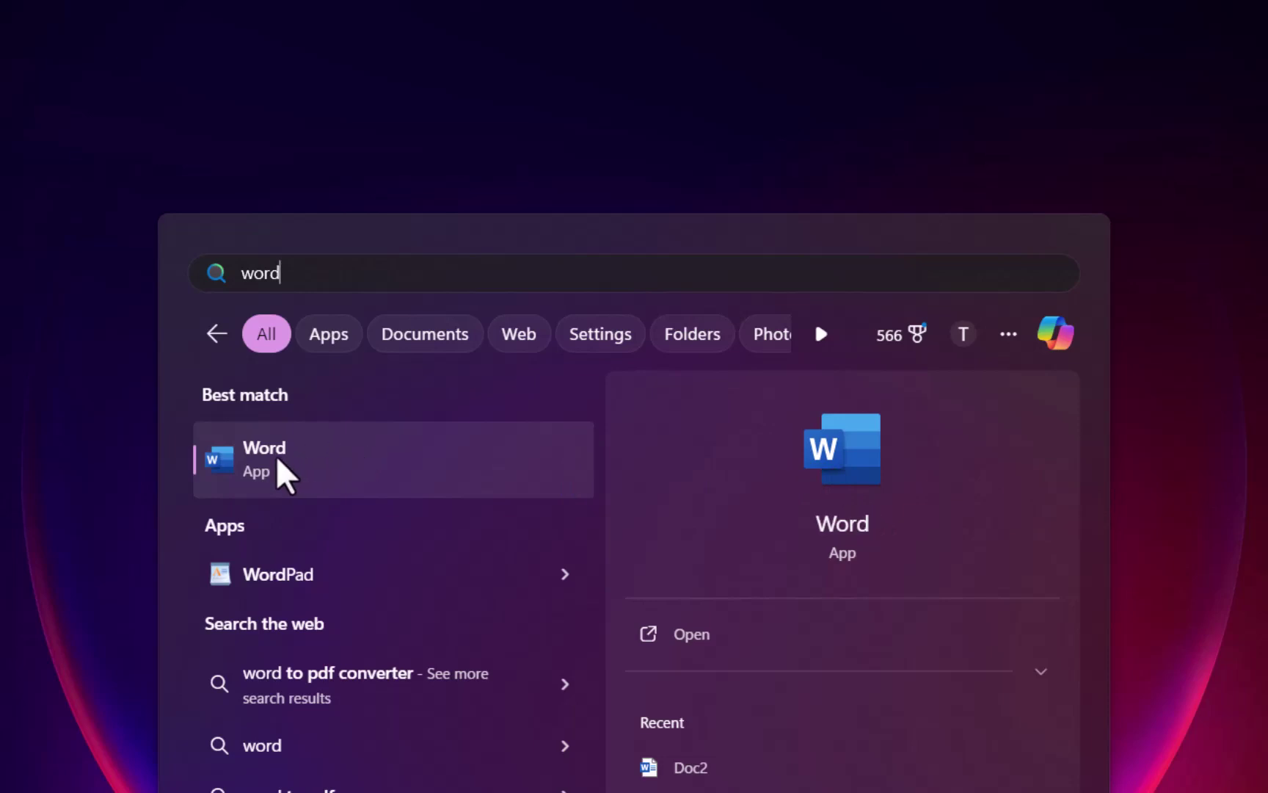
pyautogui.click(683, 636)
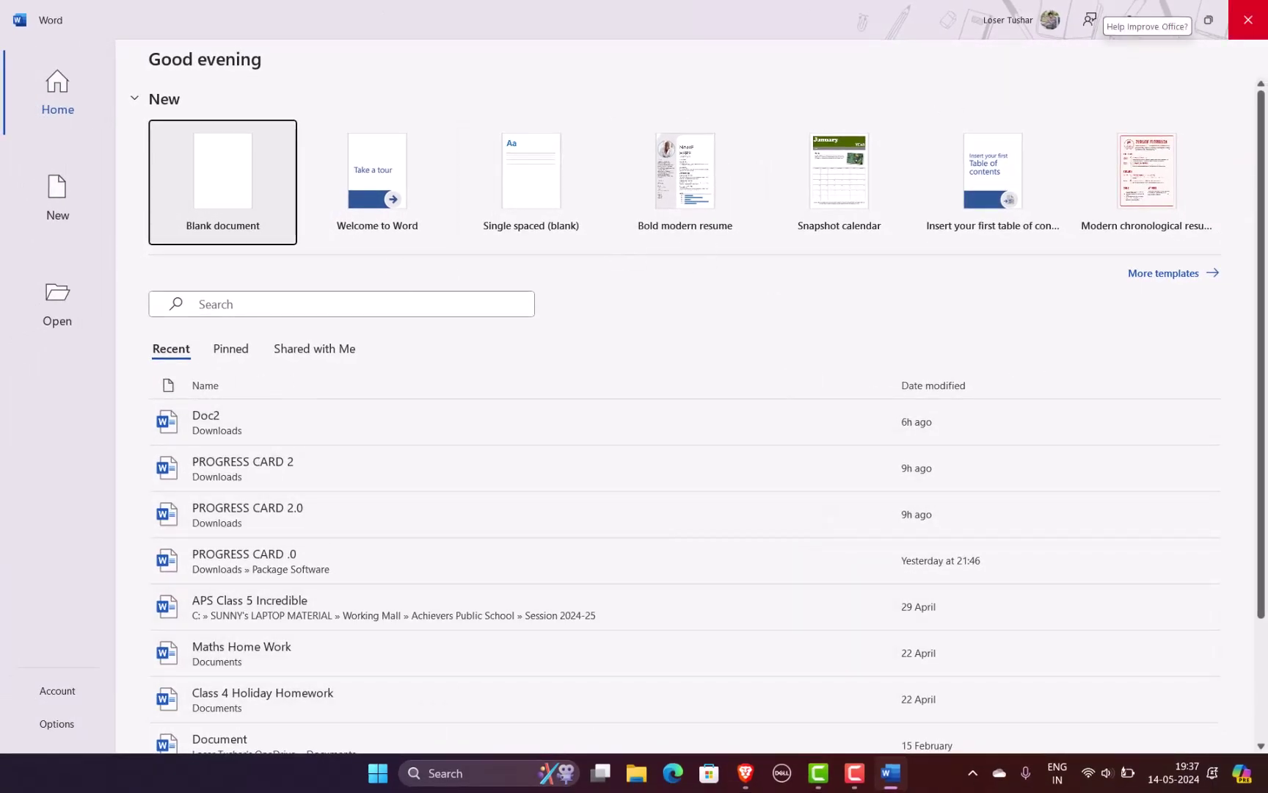
pyautogui.click(1248, 20)
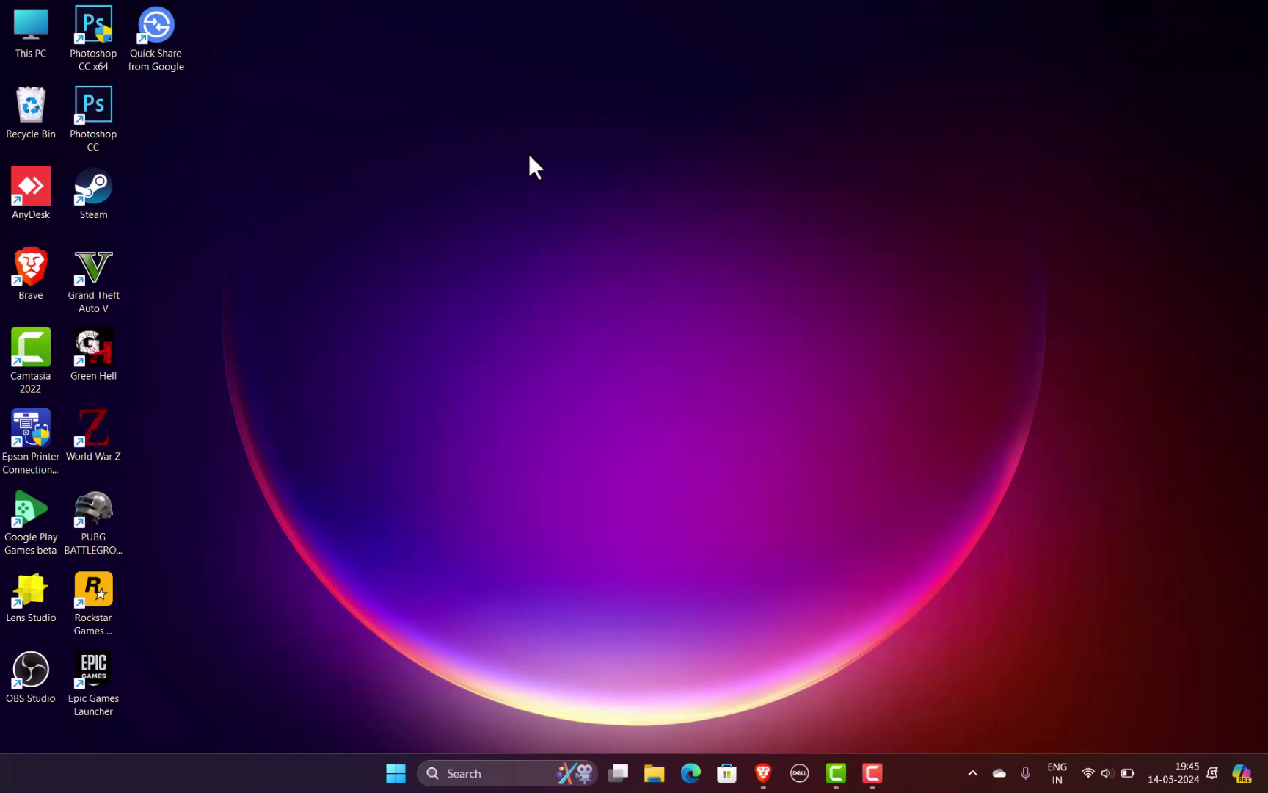
# Create a new Microsoft Word Document on the desktop via Show more options > New
pyautogui.rightClick(474, 209)
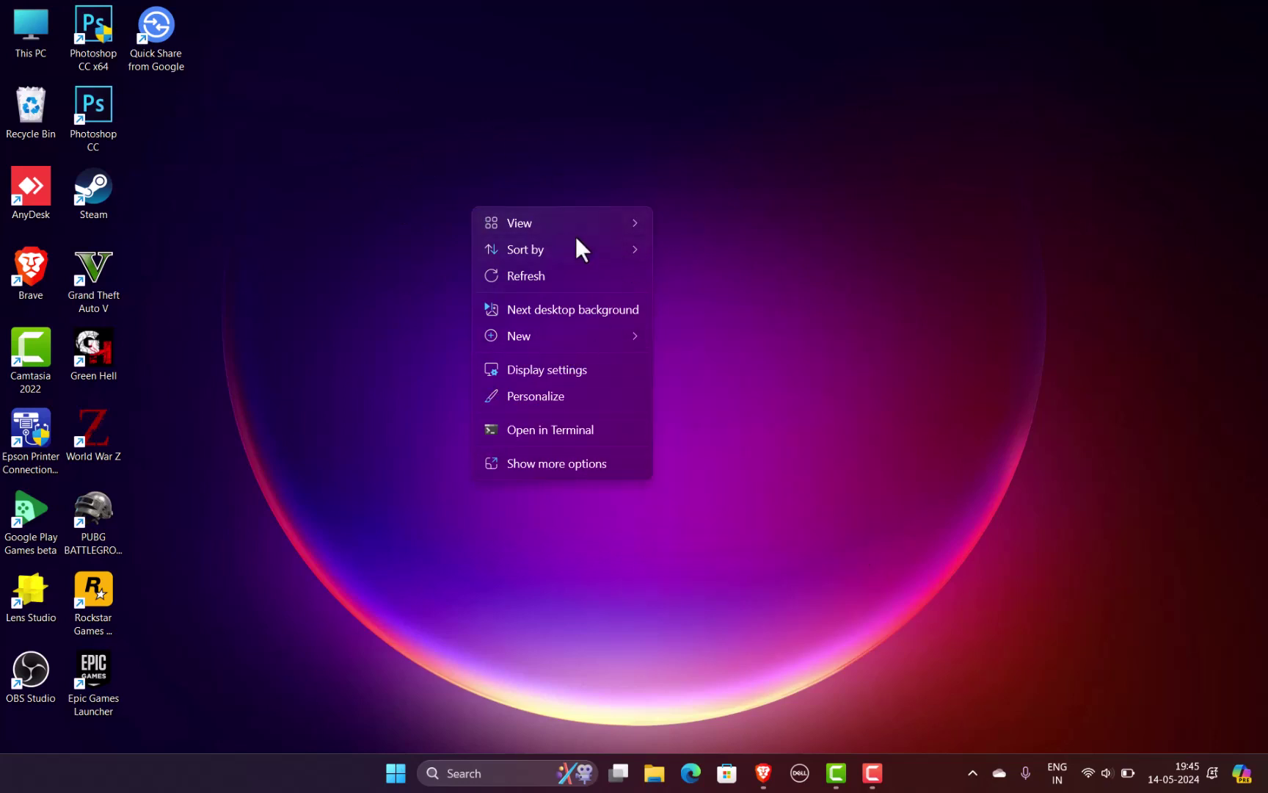
pyautogui.click(562, 467)
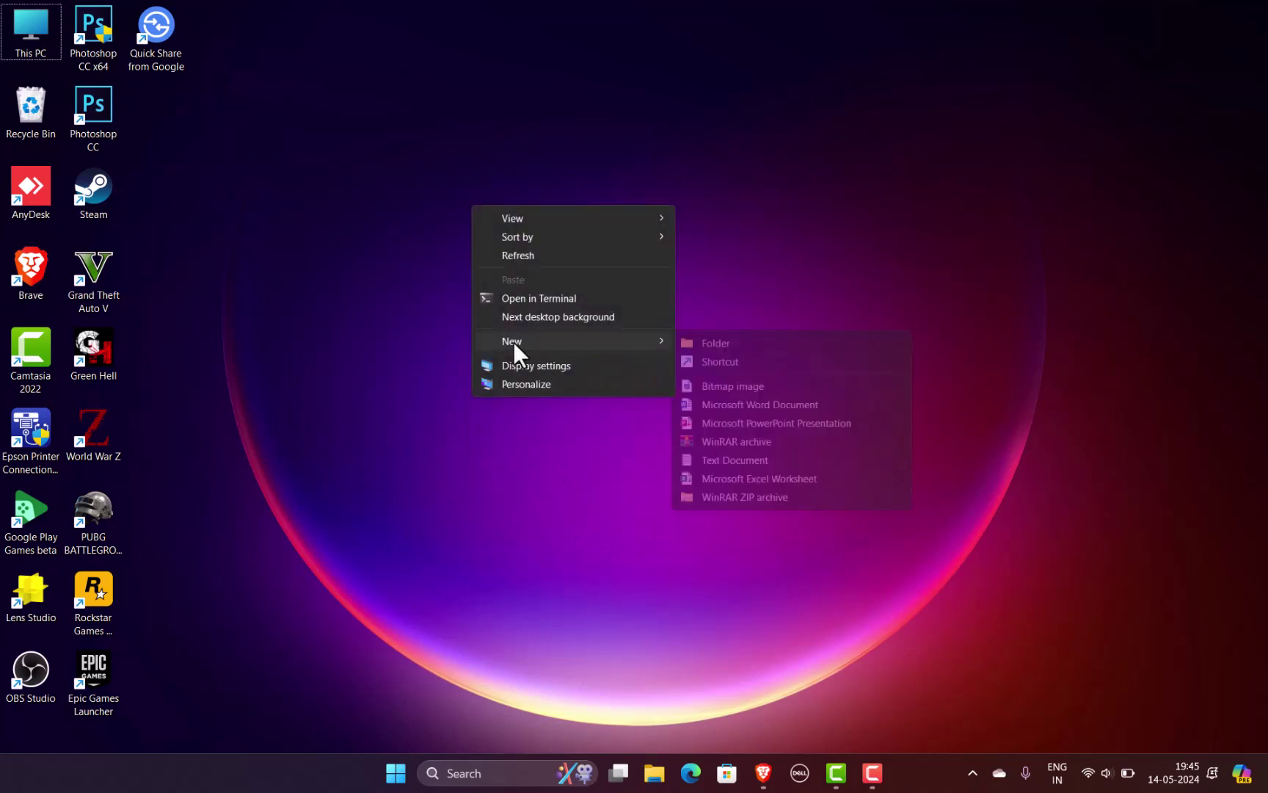
pyautogui.moveTo(555, 341)
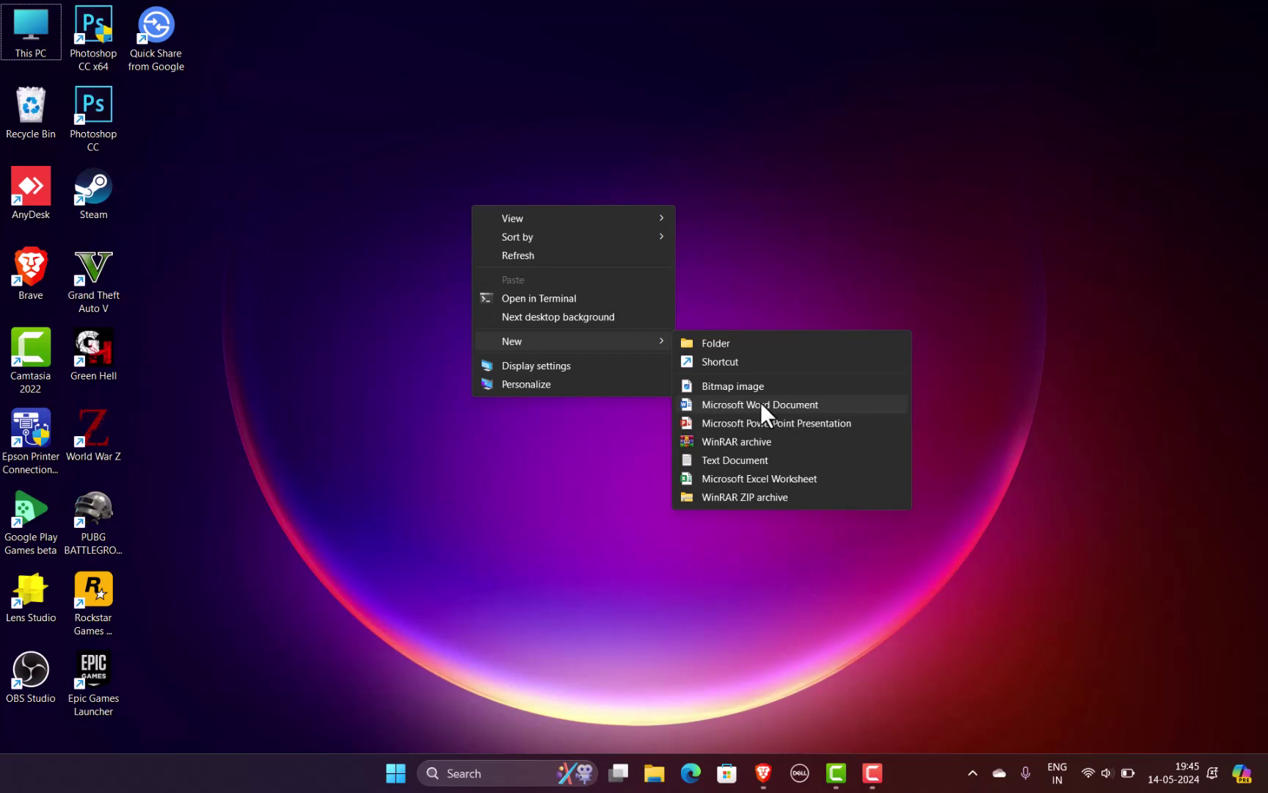
pyautogui.click(759, 404)
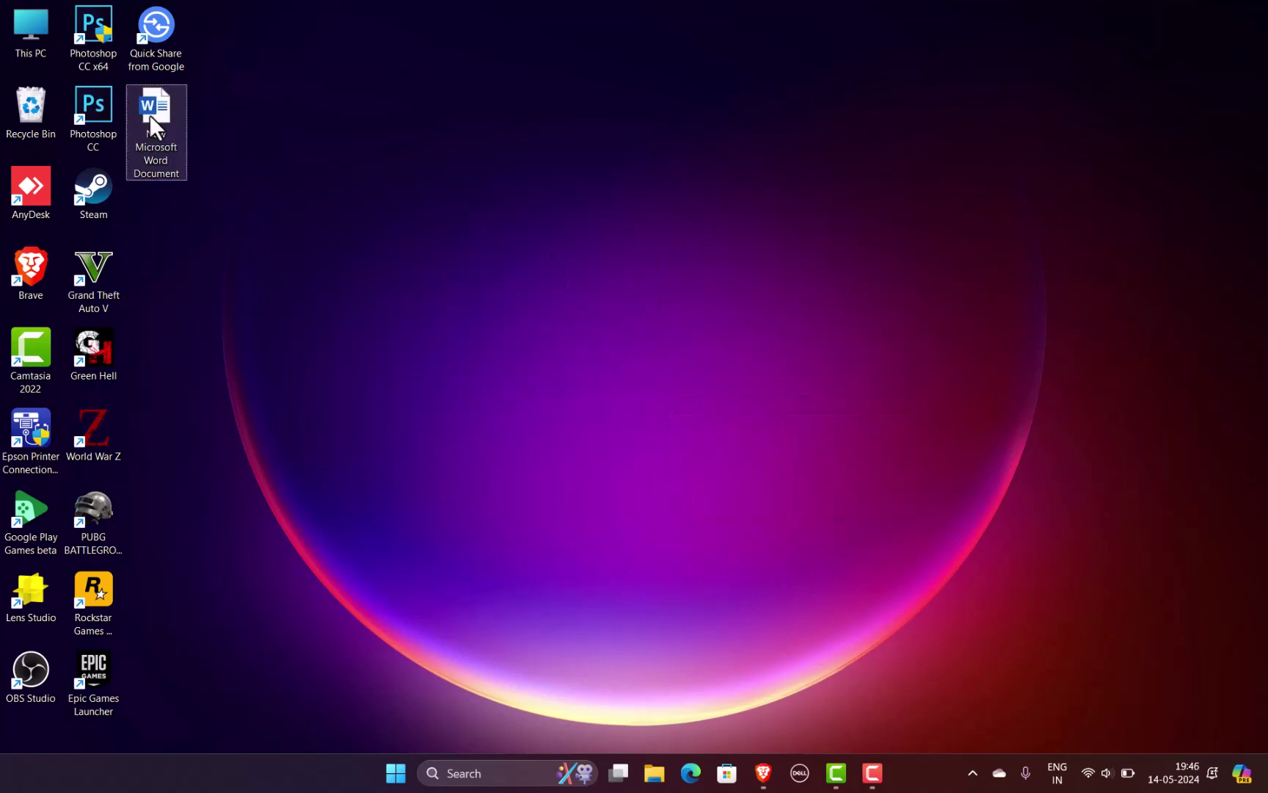
# Open the new desktop document in Word twice, closing it each time, then refresh the desktop
pyautogui.doubleClick(149, 116)
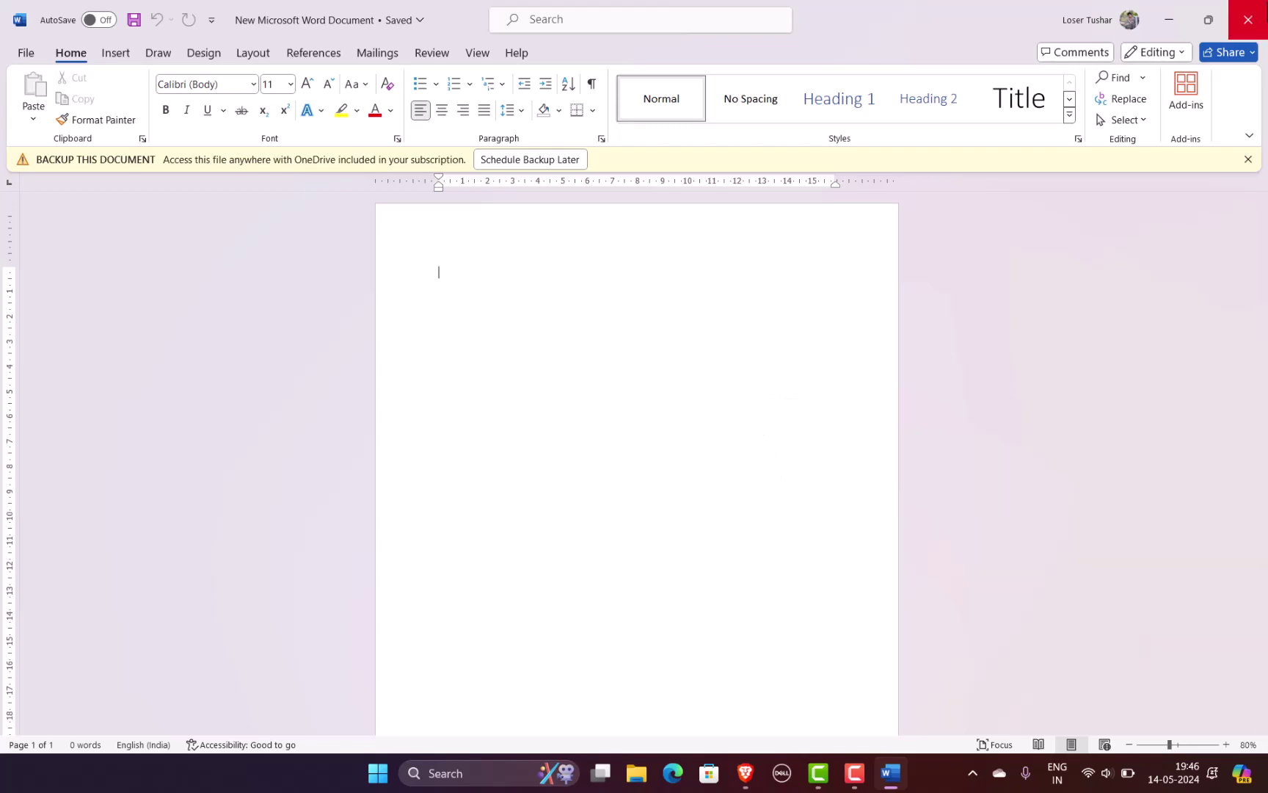
pyautogui.click(1248, 20)
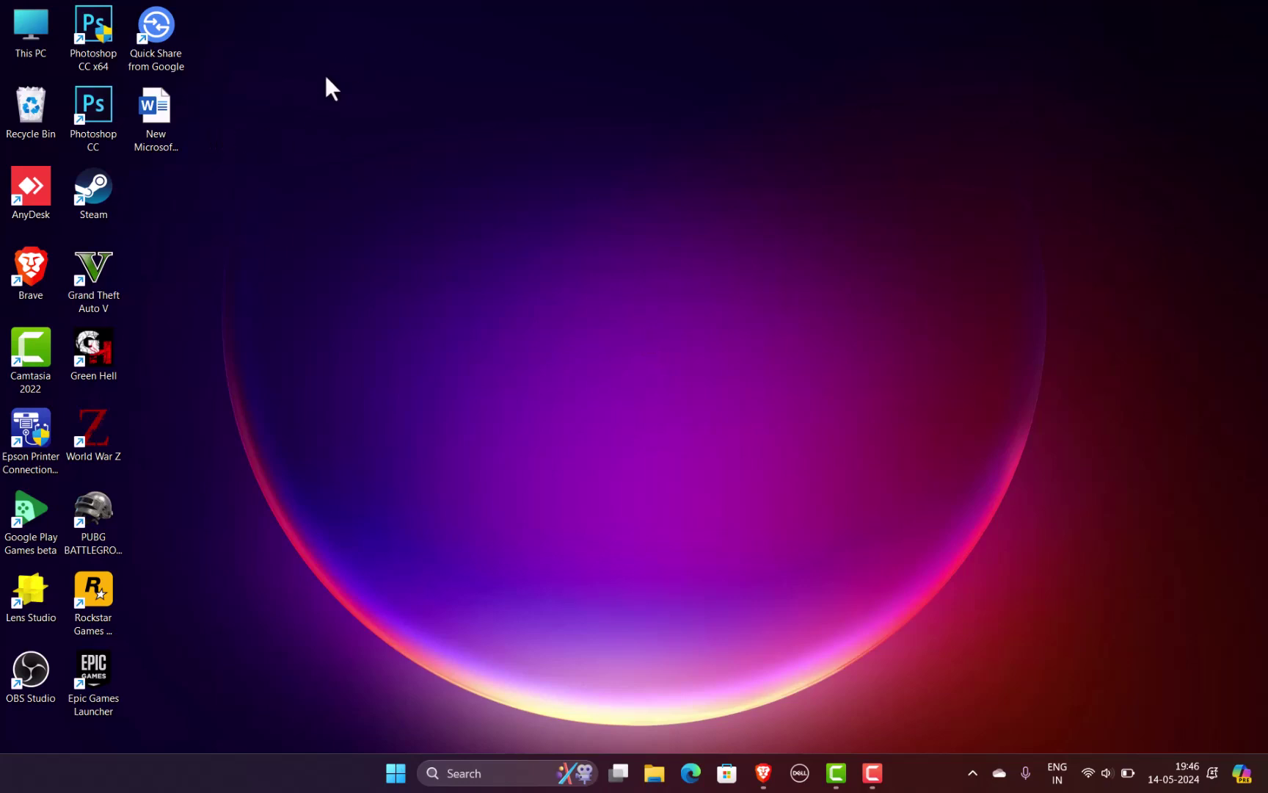
pyautogui.doubleClick(160, 110)
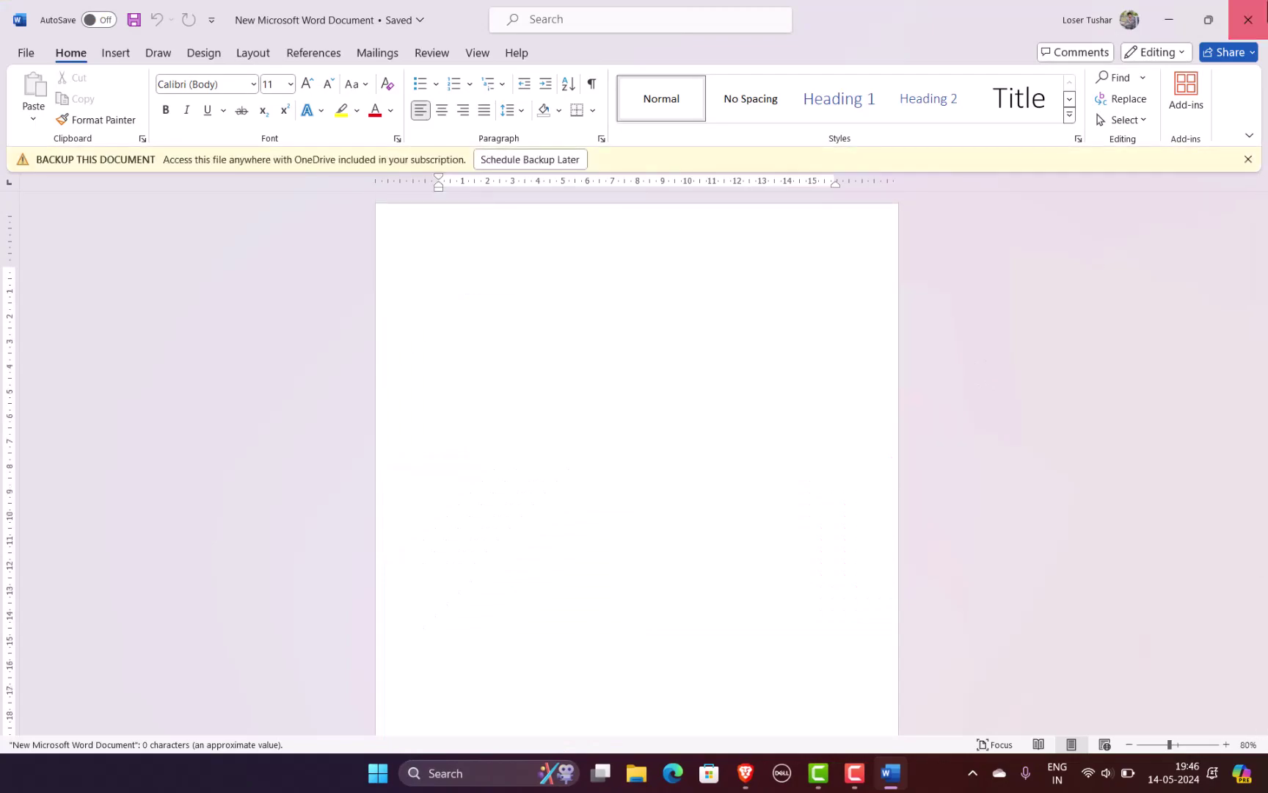
pyautogui.click(1248, 20)
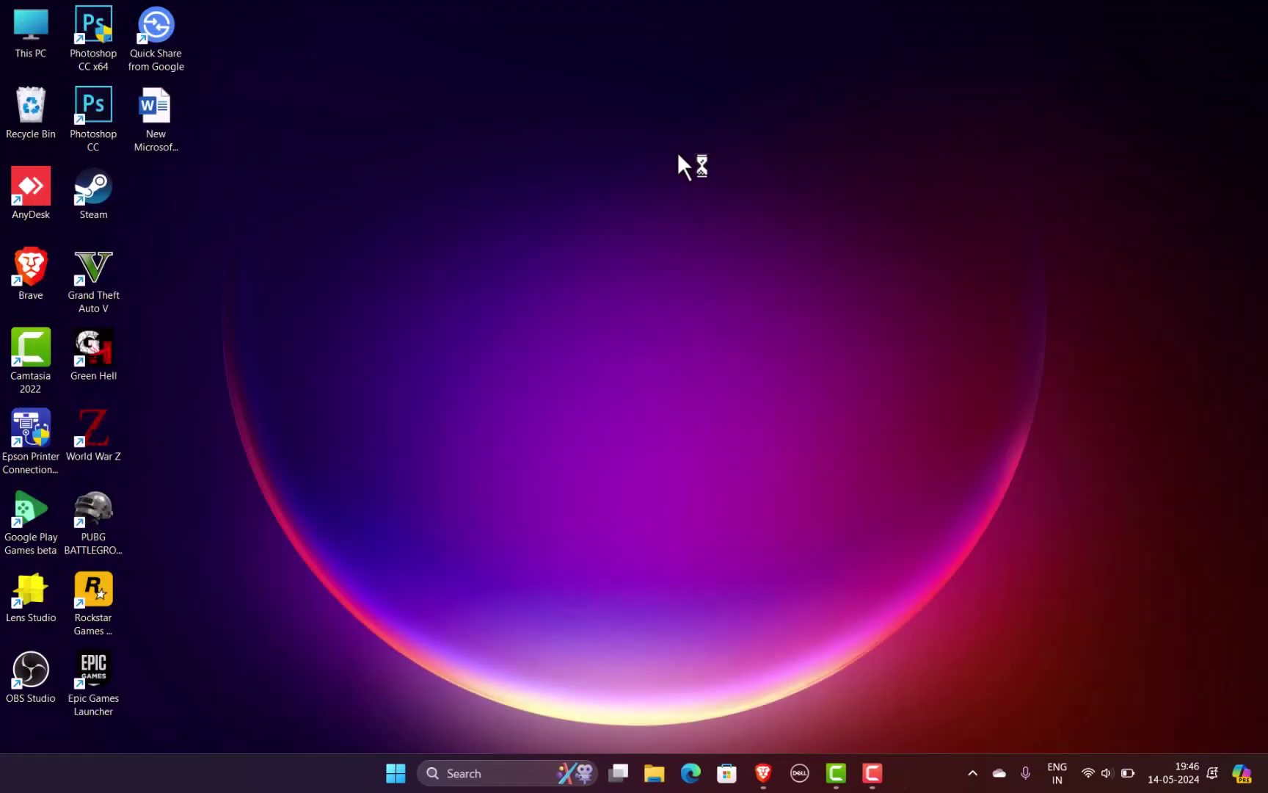
pyautogui.rightClick(547, 151)
pyautogui.click(629, 218)
# Open Start's All apps list and scroll down to the W entries
pyautogui.click(396, 780)
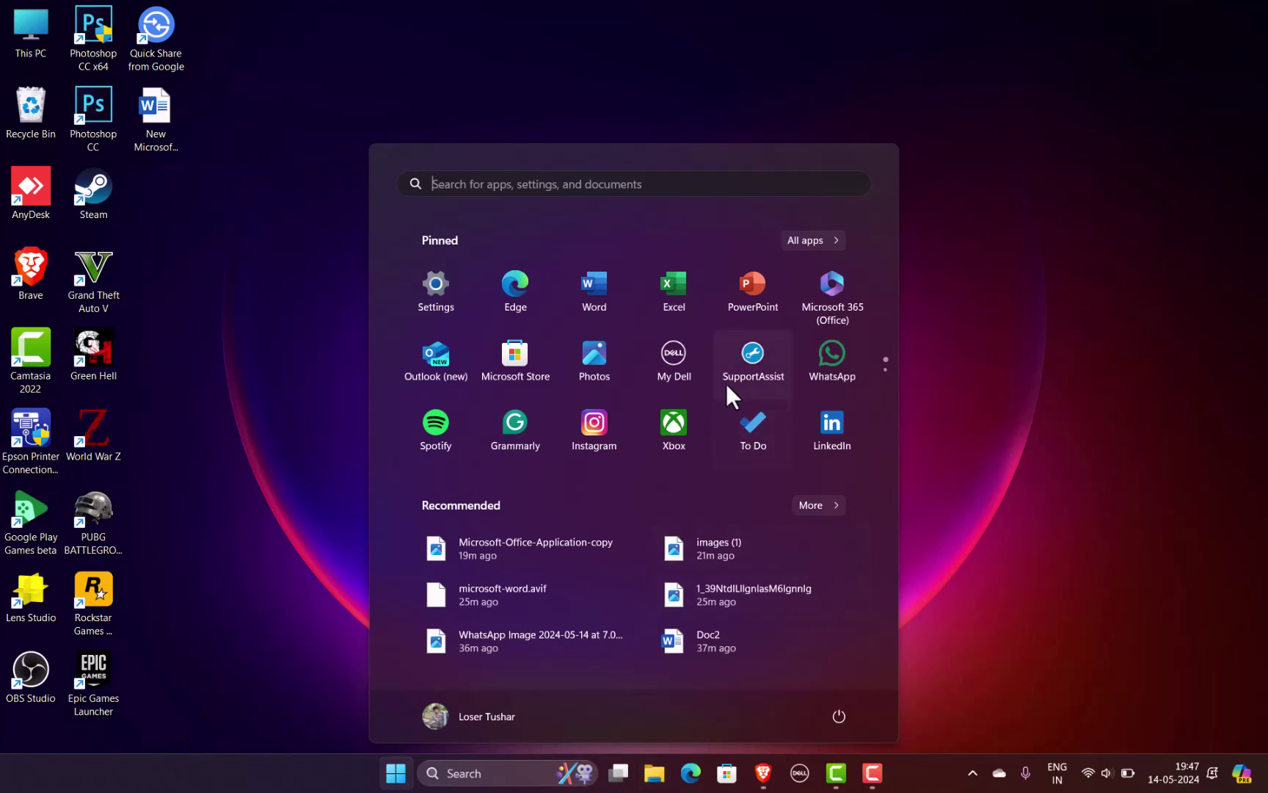
pyautogui.click(812, 240)
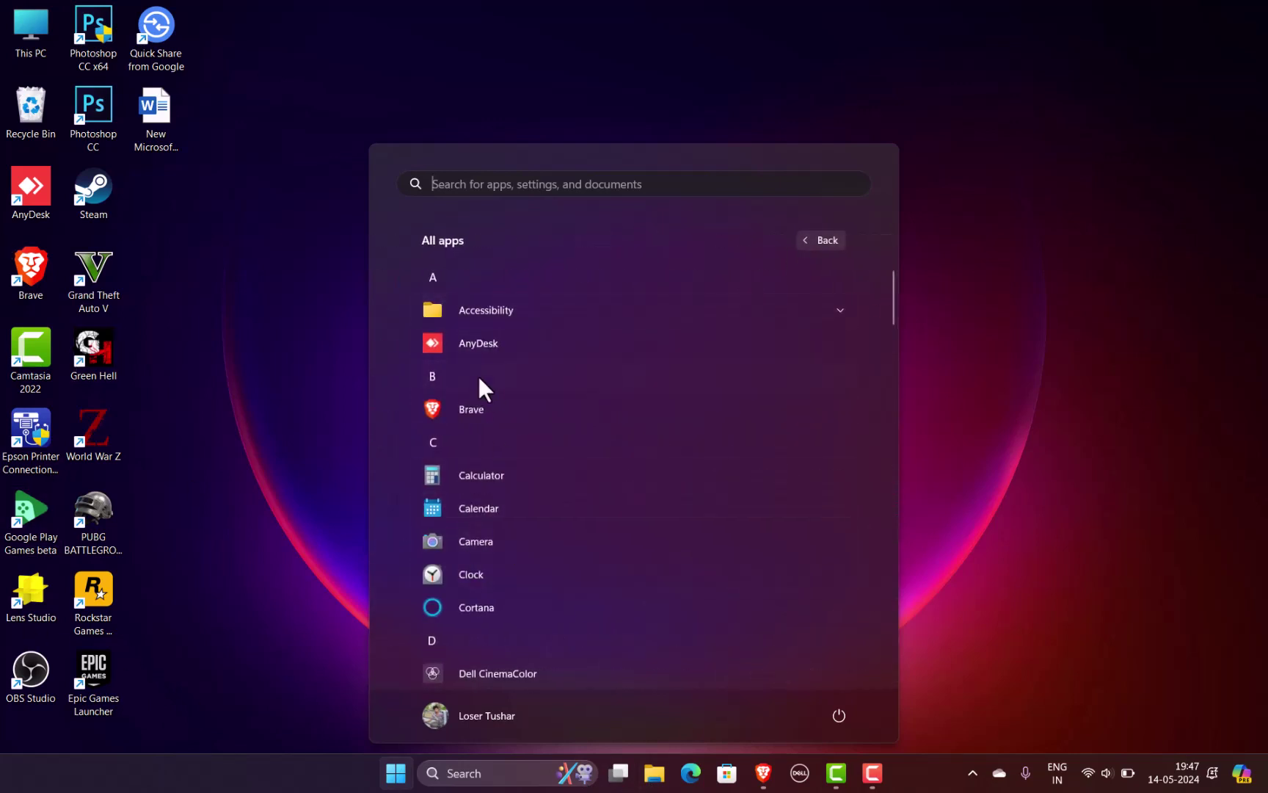
pyautogui.scroll(-2, 512, 469)
pyautogui.scroll(2, 512, 472)
pyautogui.scroll(-1, 511, 472)
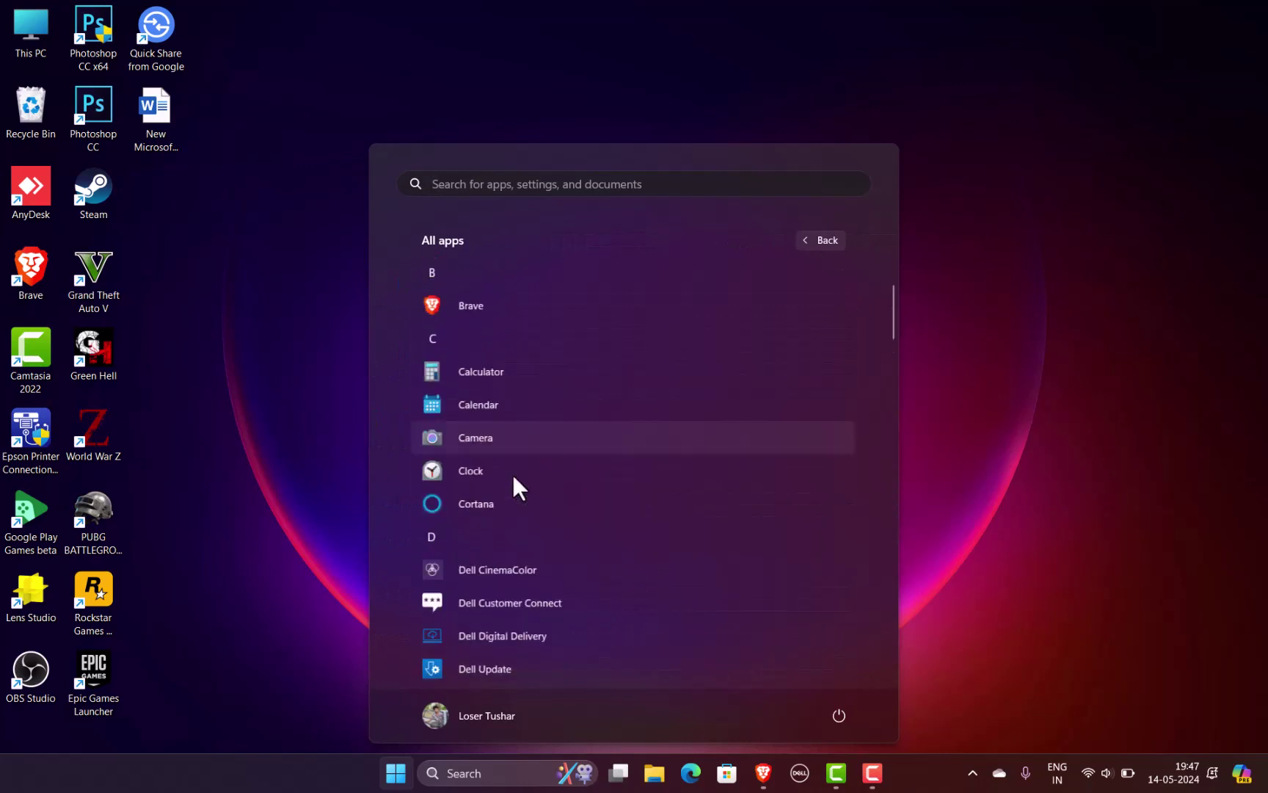
pyautogui.scroll(1, 511, 472)
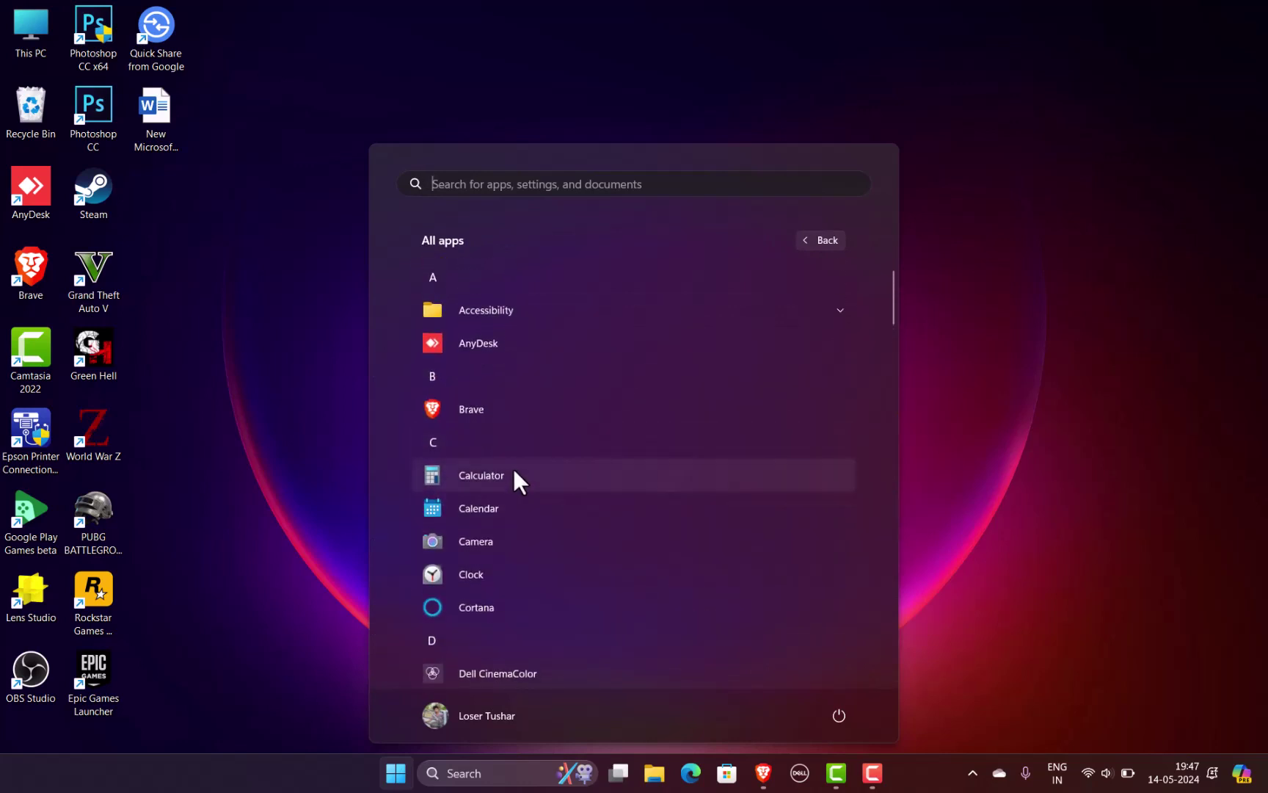
pyautogui.scroll(-3, 514, 472)
pyautogui.scroll(-3, 514, 472)
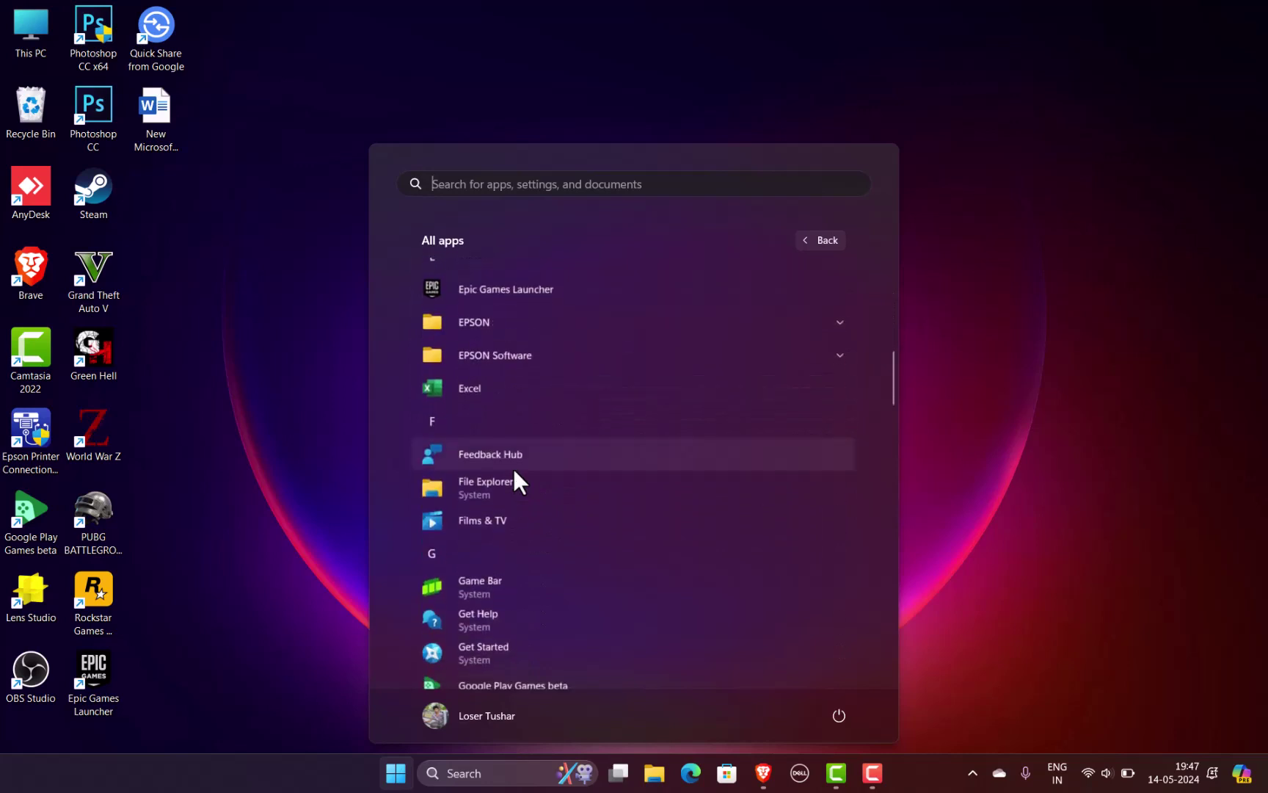
pyautogui.scroll(-3, 514, 472)
pyautogui.scroll(-3, 513, 469)
pyautogui.scroll(-5, 513, 469)
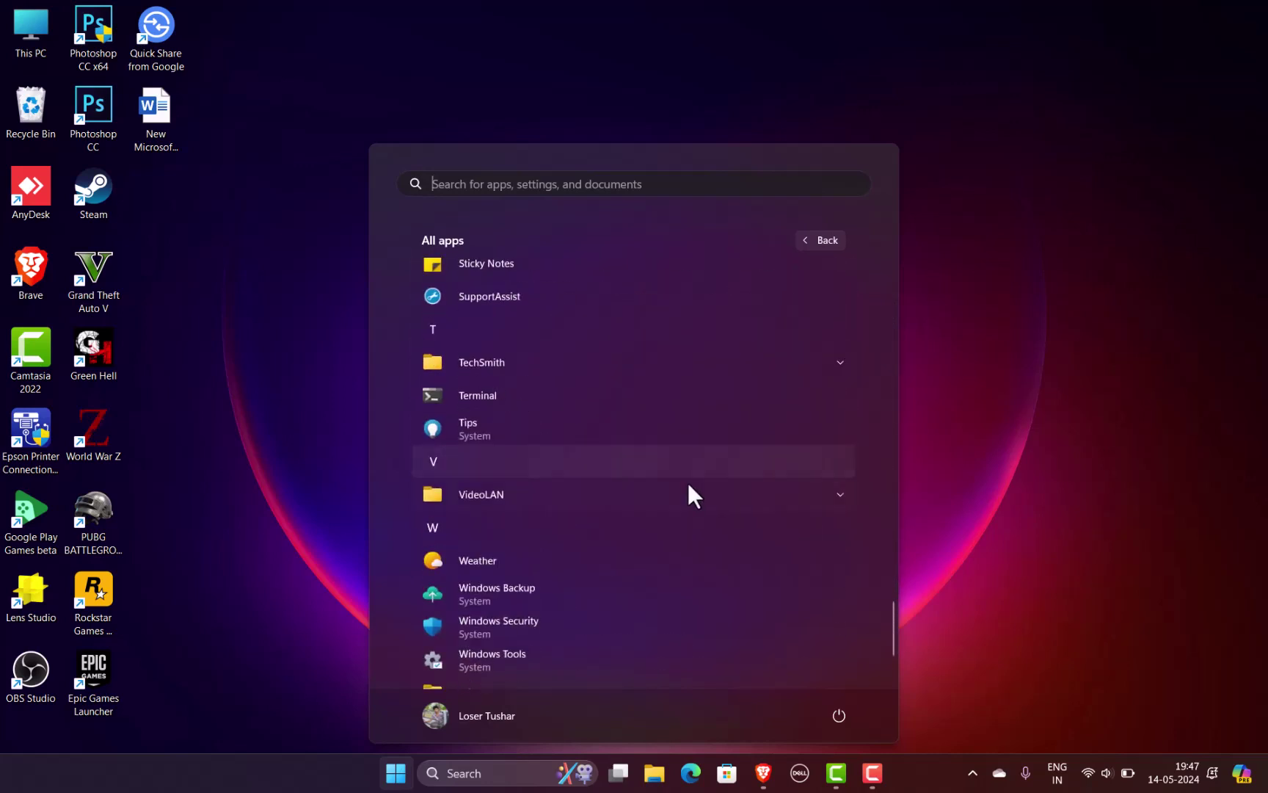
pyautogui.scroll(-2, 492, 592)
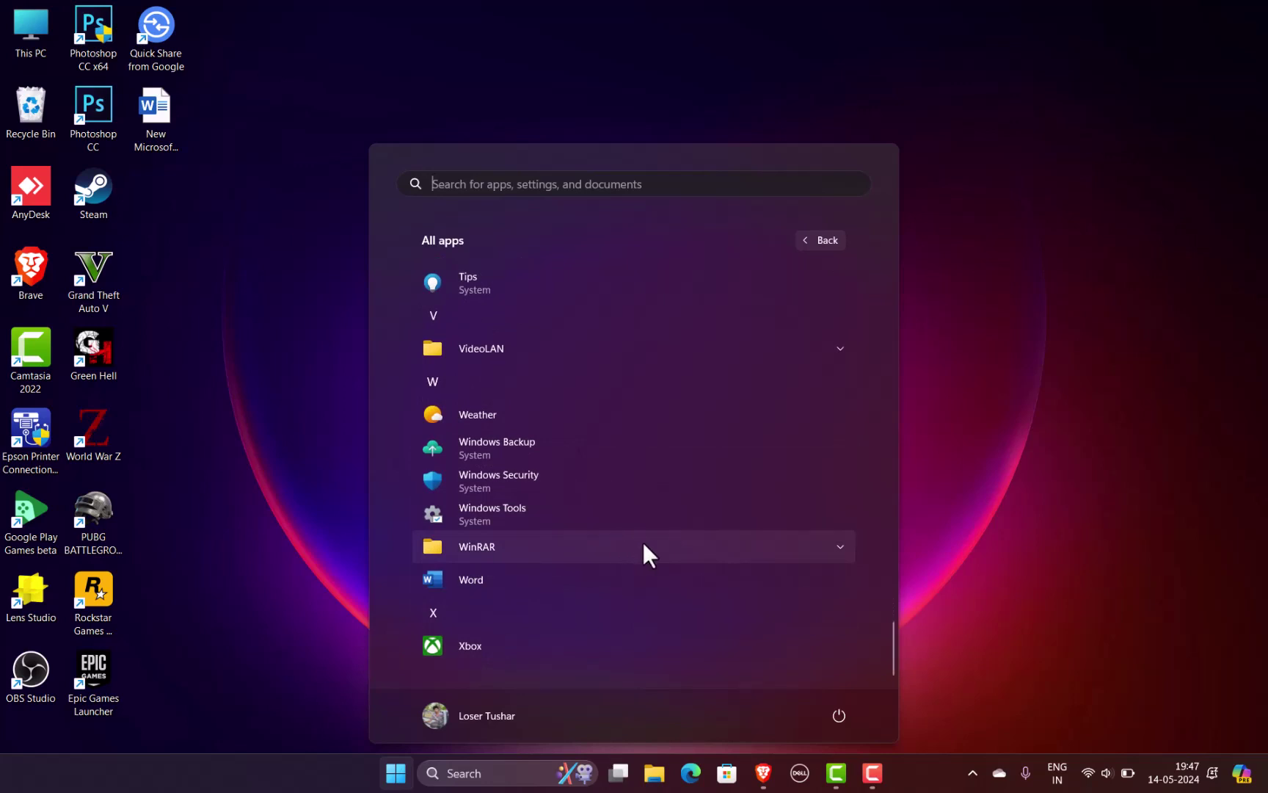
# Launch Word from the app list, start a blank document, then close Word
pyautogui.click(498, 582)
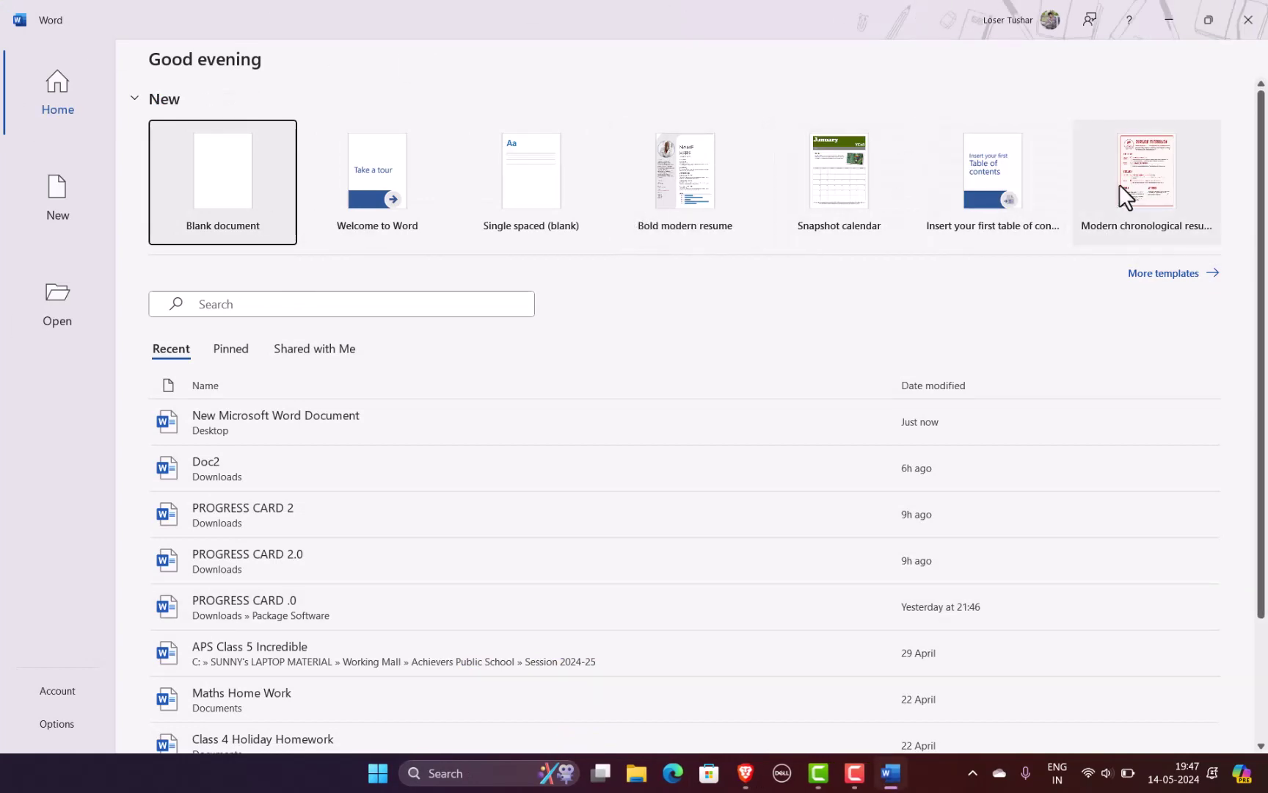
pyautogui.click(215, 189)
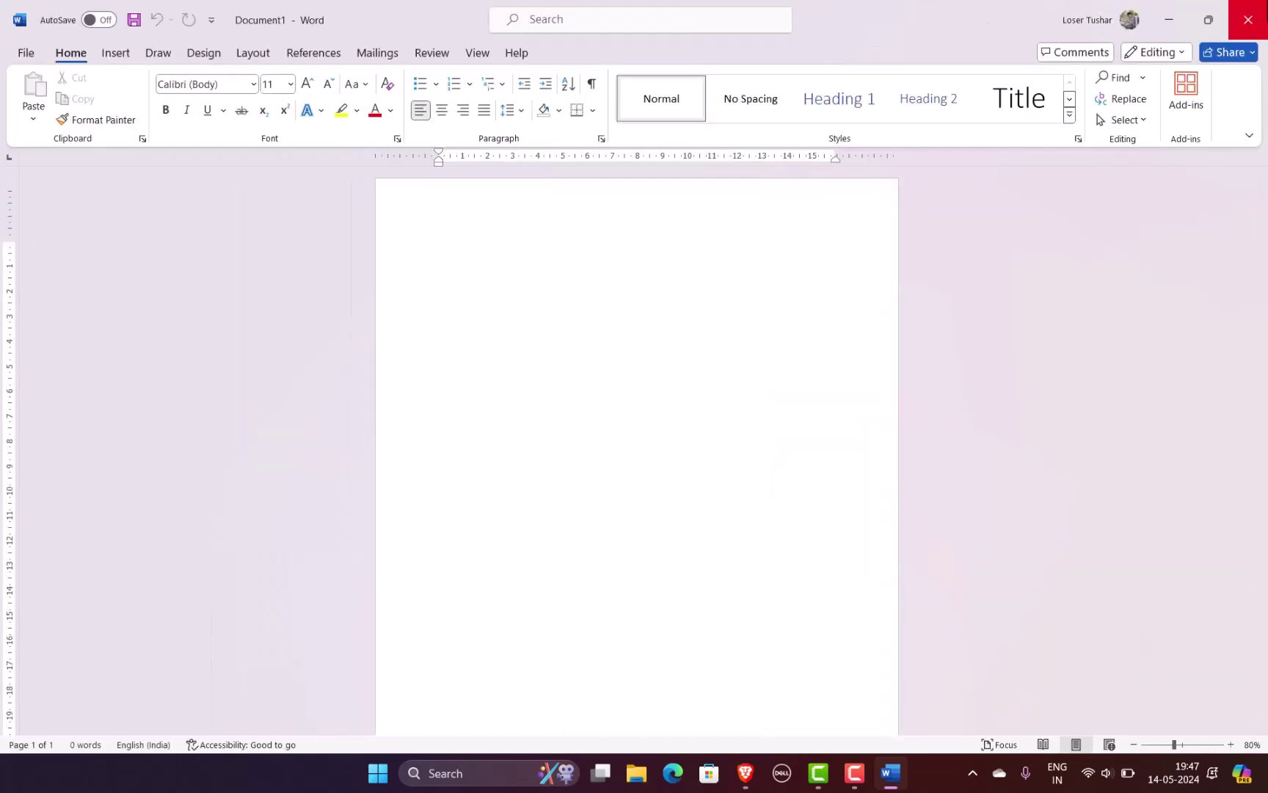
pyautogui.click(1248, 20)
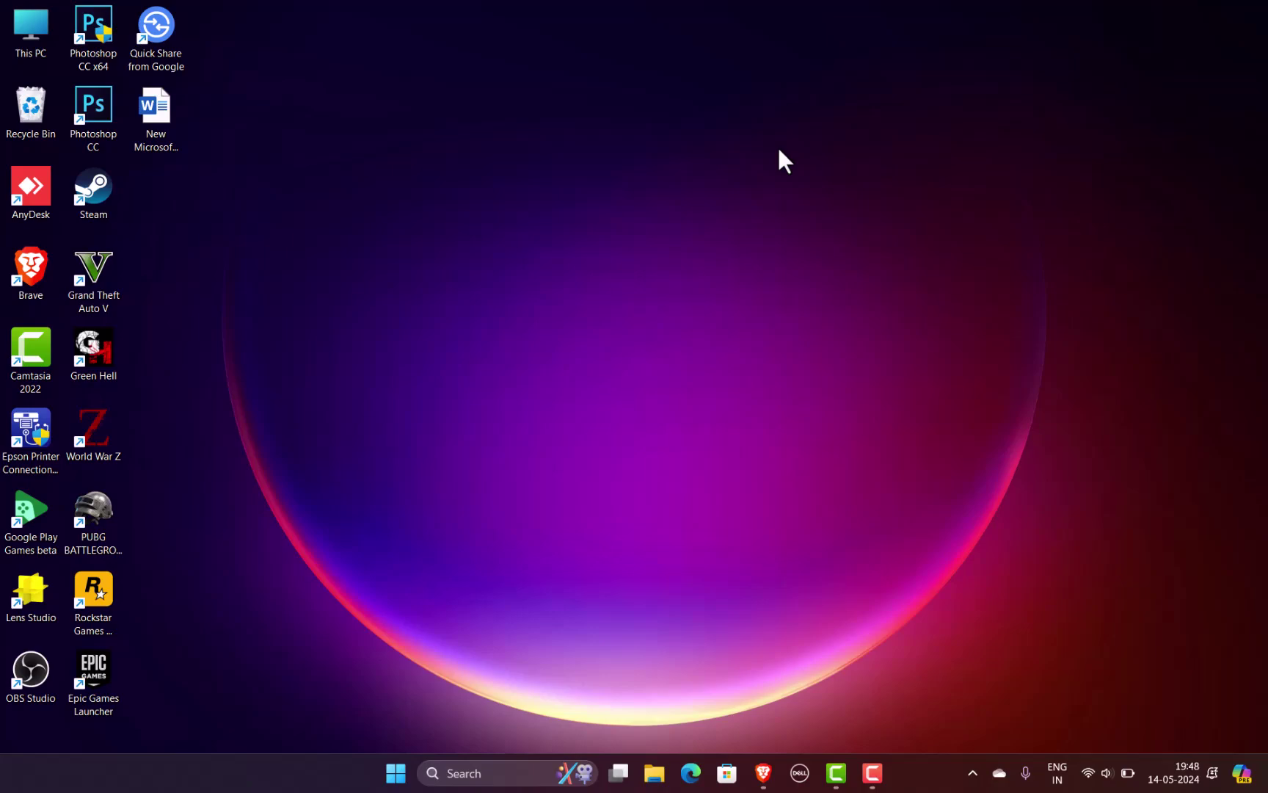
# Run 'winword' from the Win+R Run dialog to start Word
pyautogui.press('super+r')
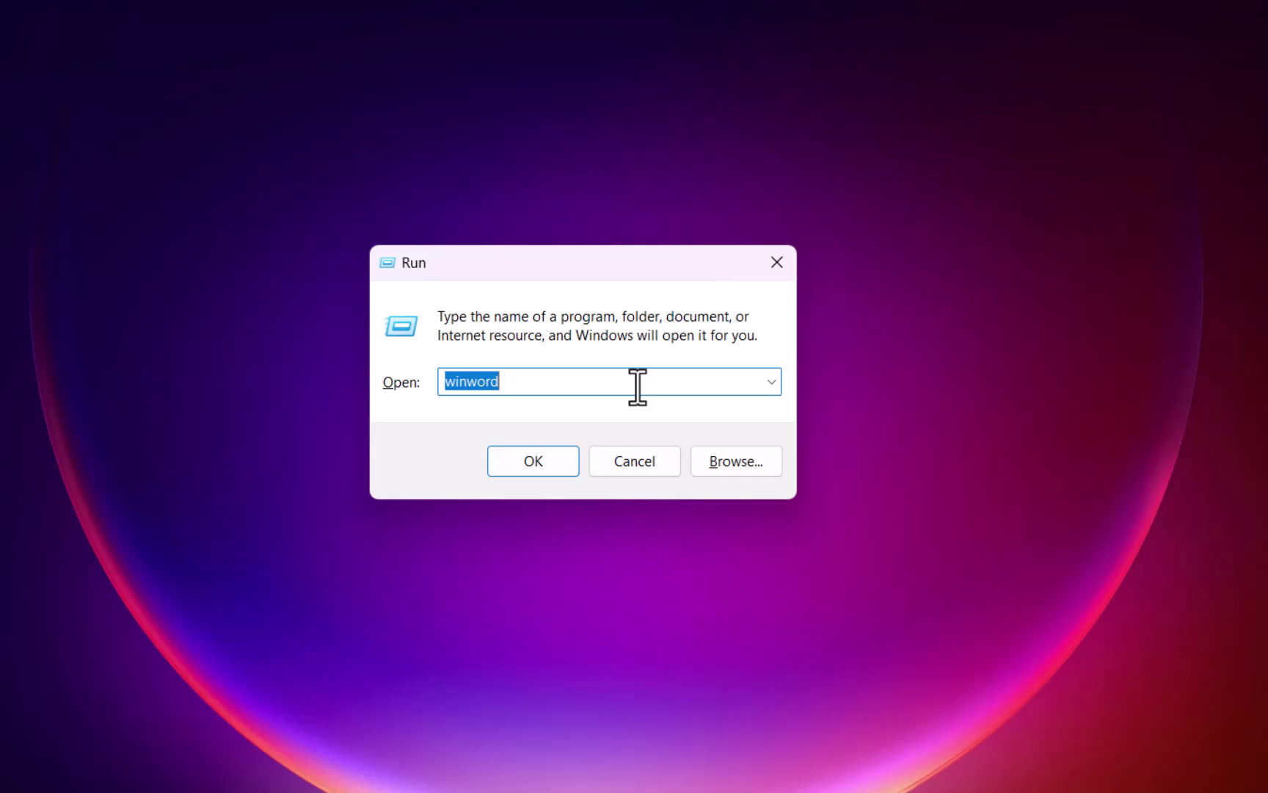
pyautogui.press('BackSpace')
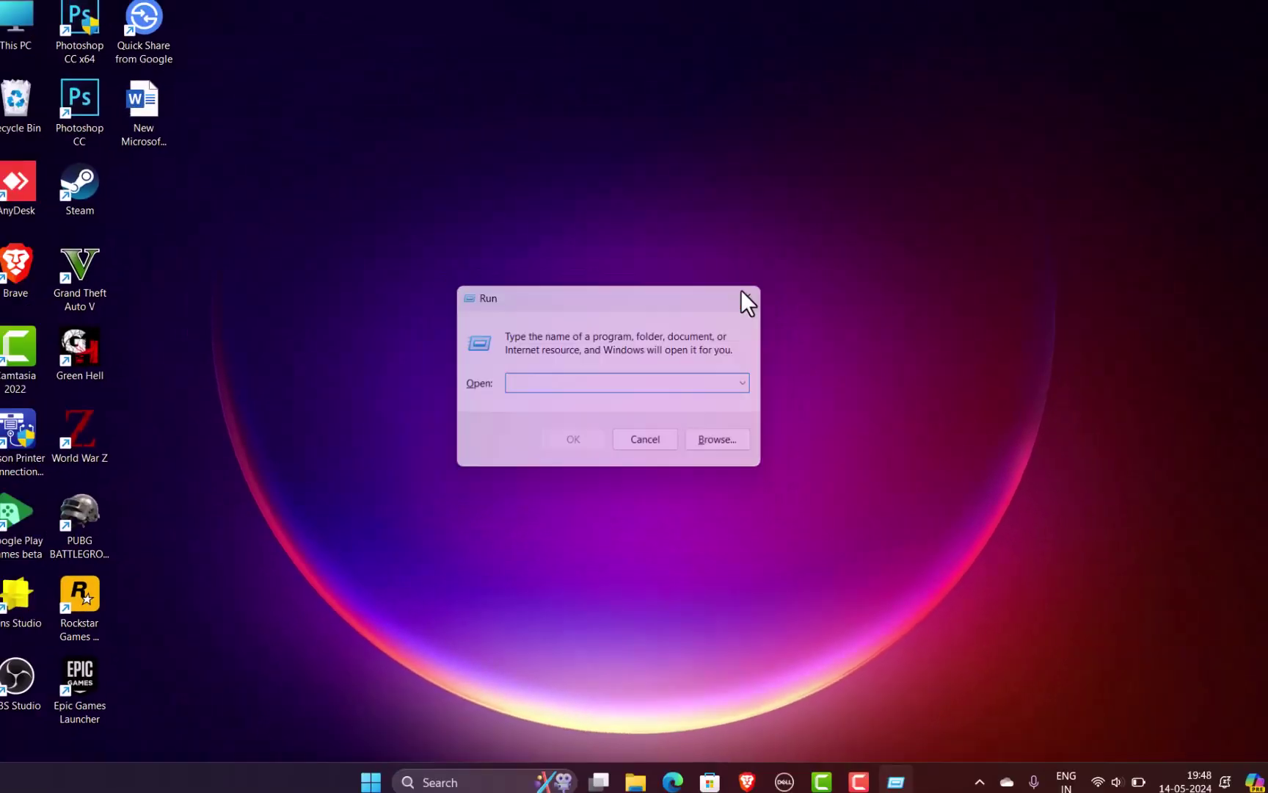
pyautogui.click(744, 295)
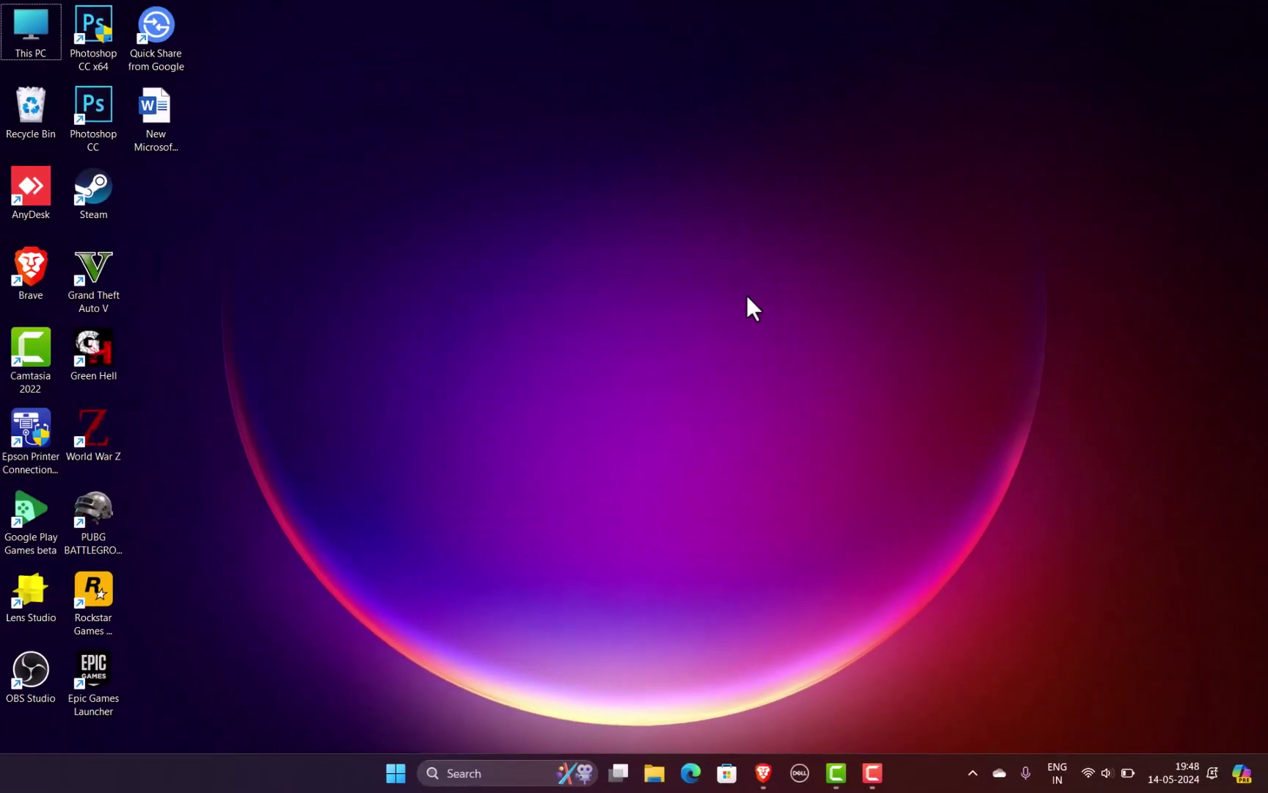
pyautogui.press('super+r')
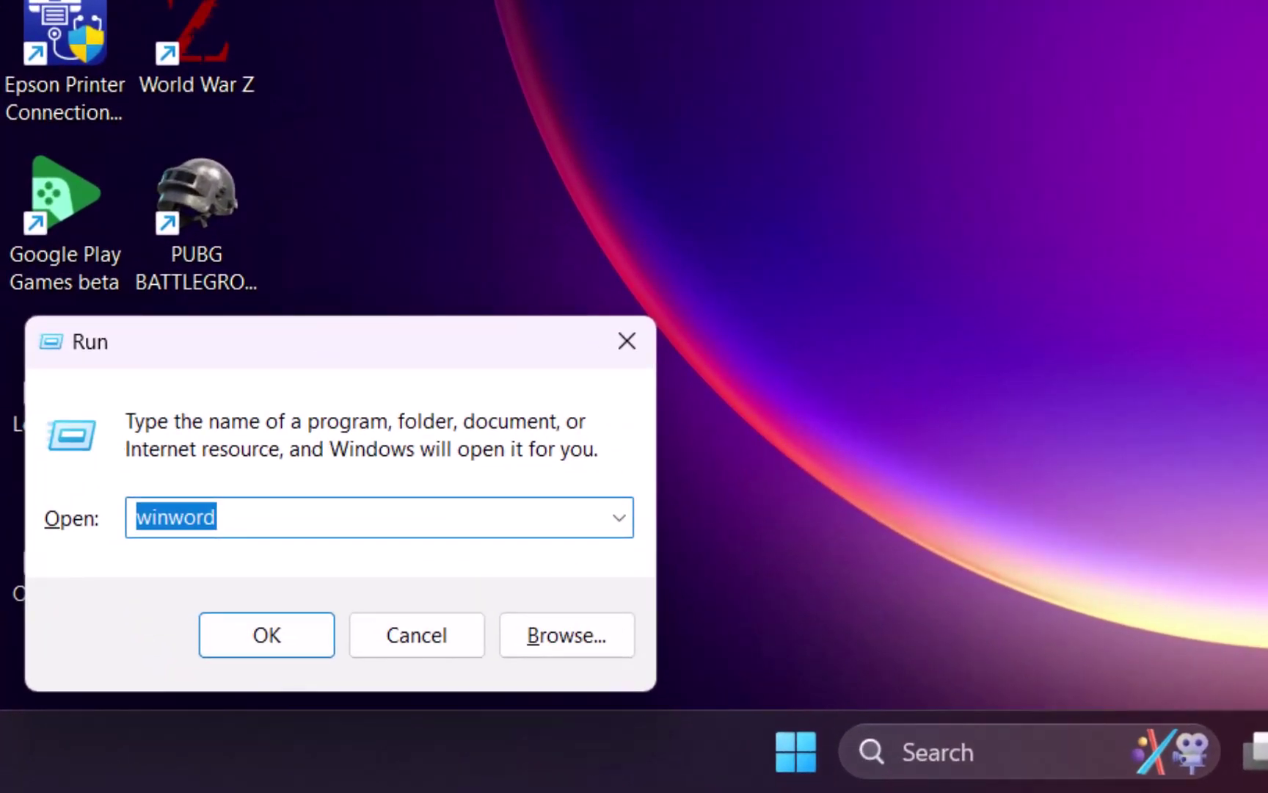
pyautogui.press('BackSpace')
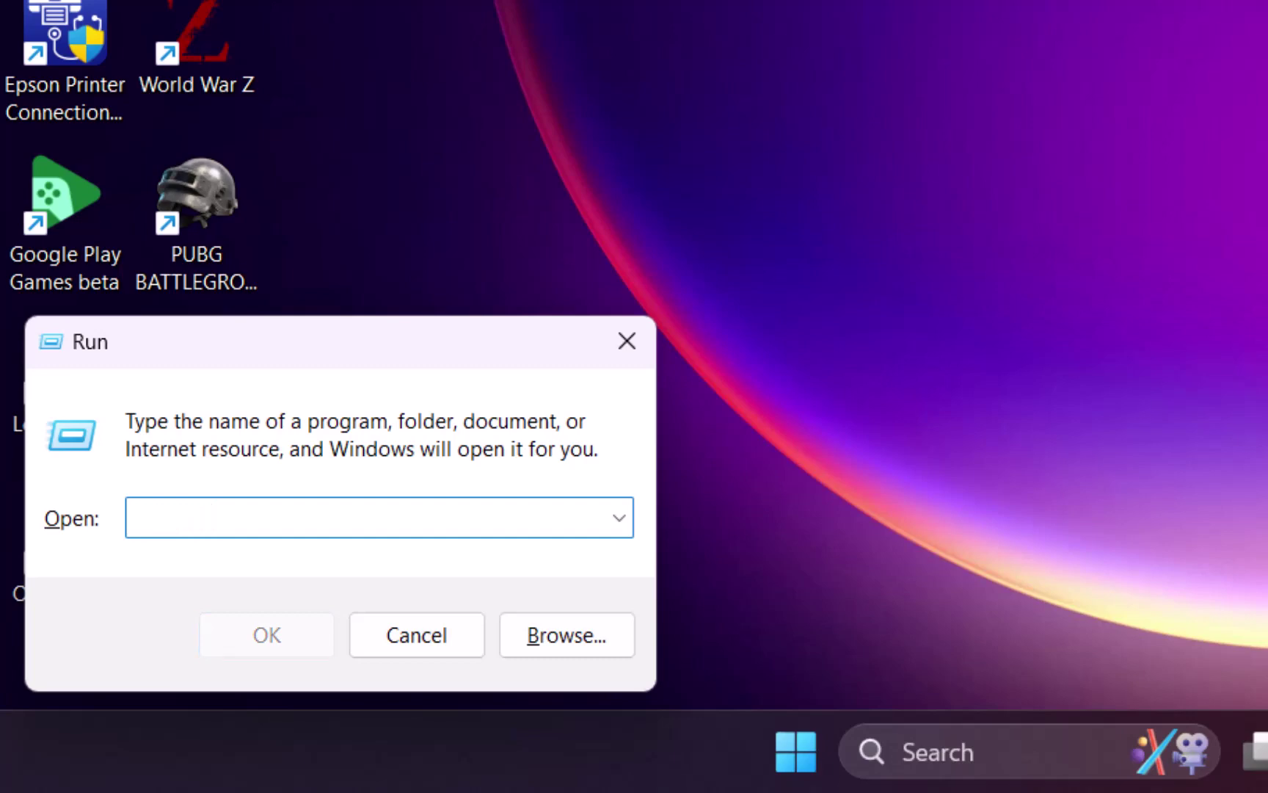
pyautogui.write('winword')
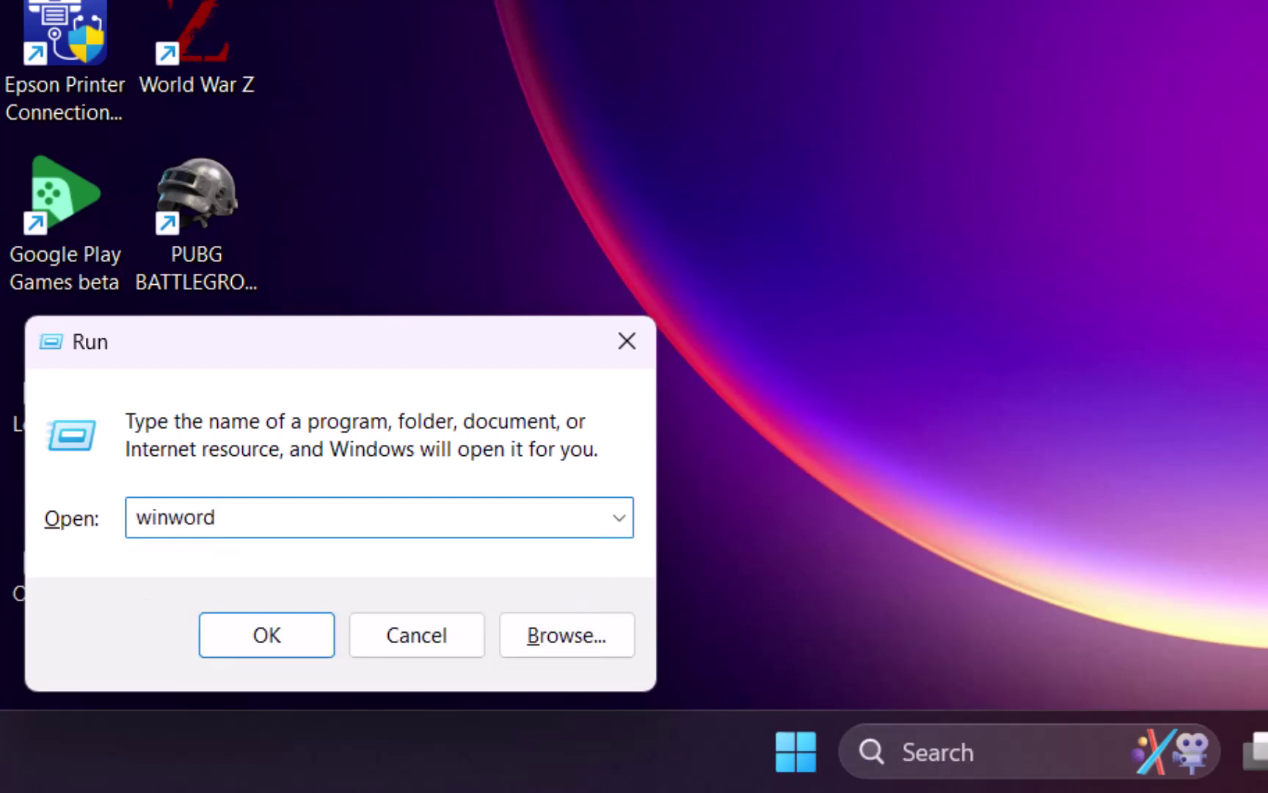
pyautogui.press('Return')
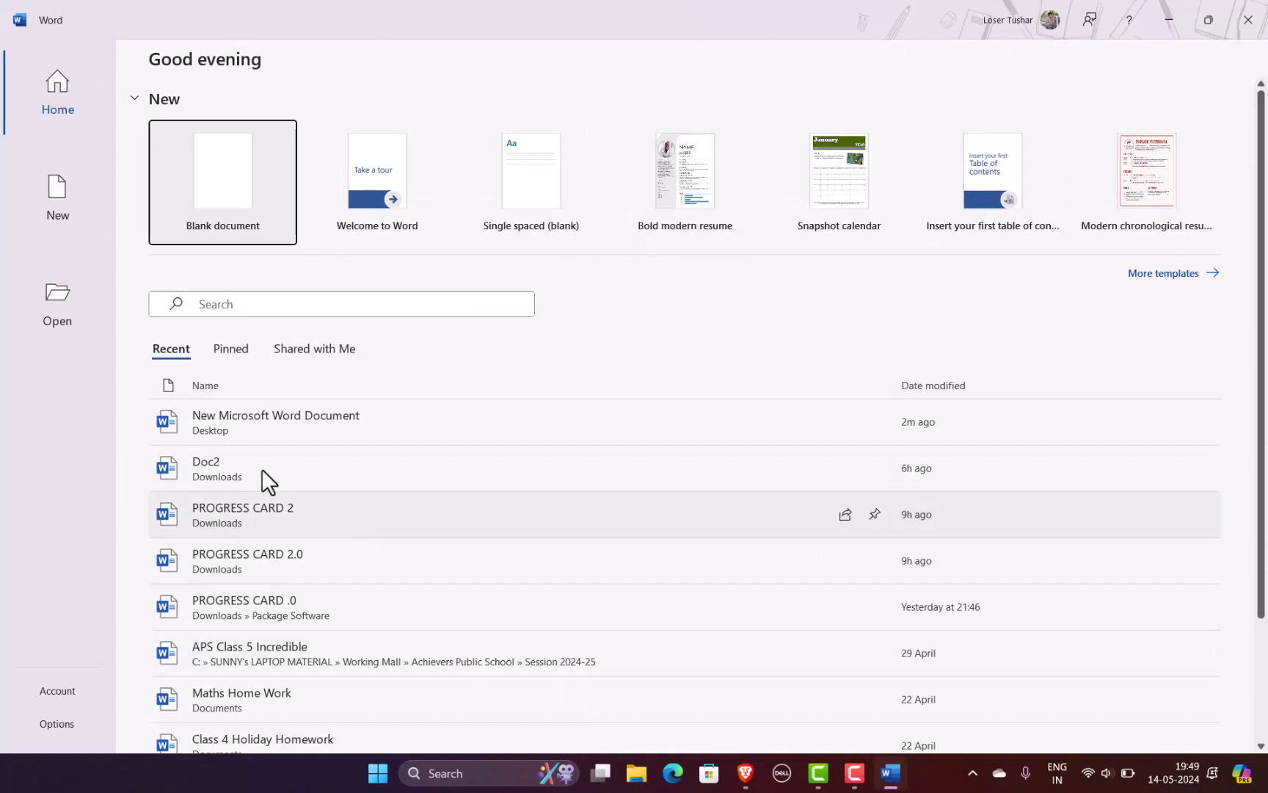
# Start a blank Document1, close Word with Alt+F4, and refresh the desktop
pyautogui.click(209, 195)
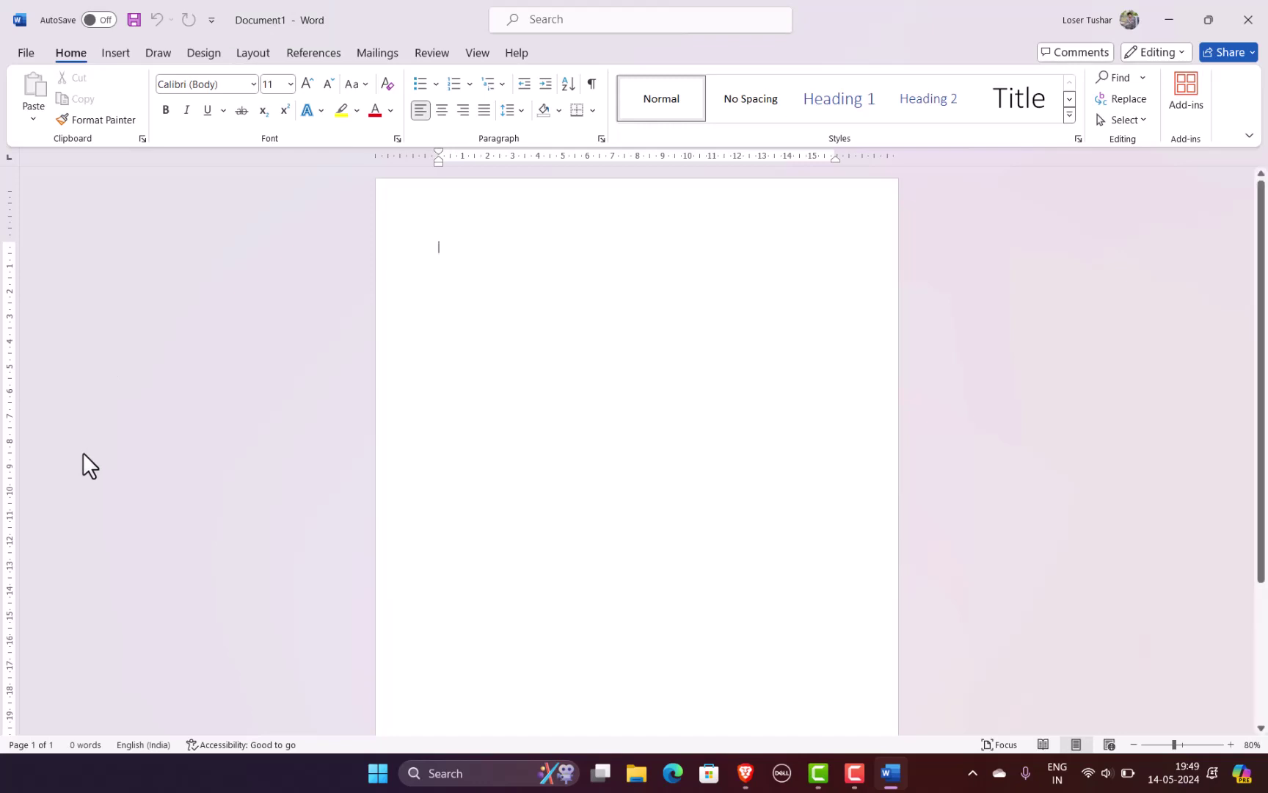
pyautogui.hotkey('alt', 'F4')
pyautogui.rightClick(670, 177)
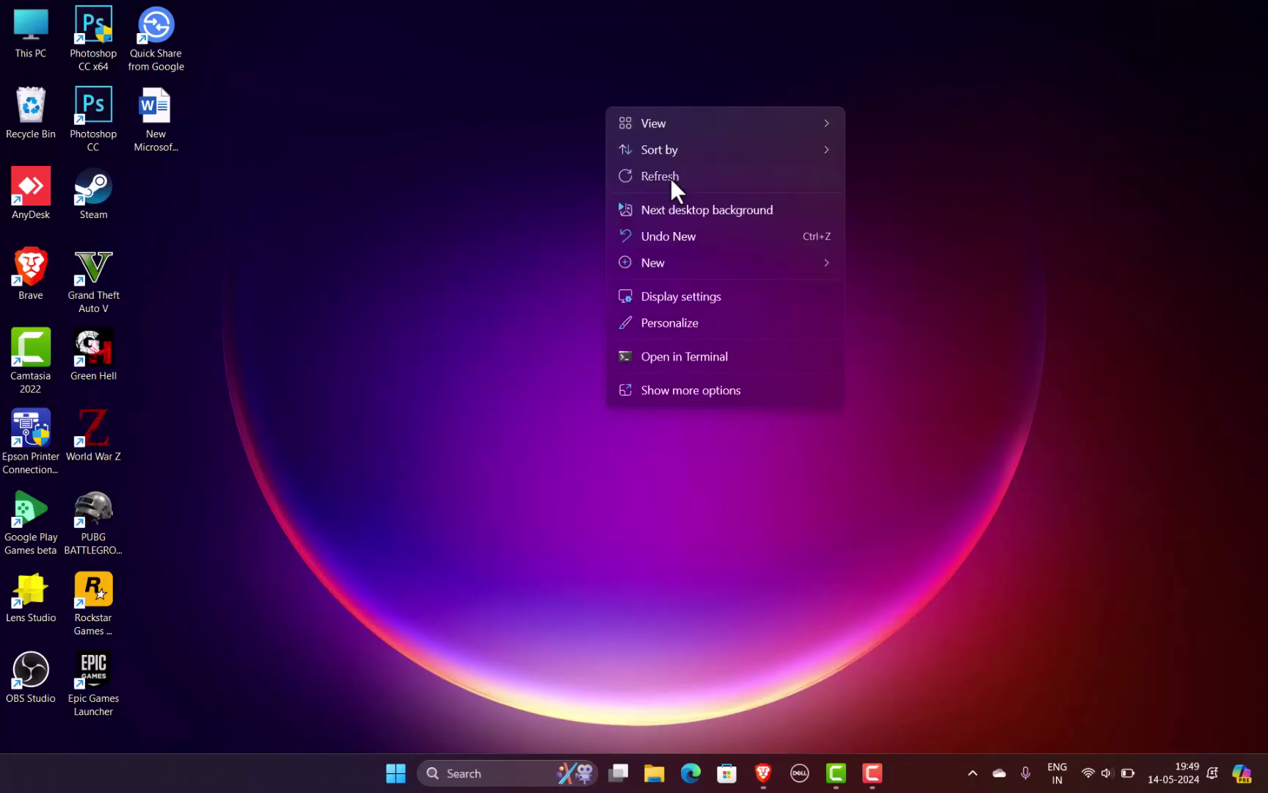
pyautogui.click(670, 177)
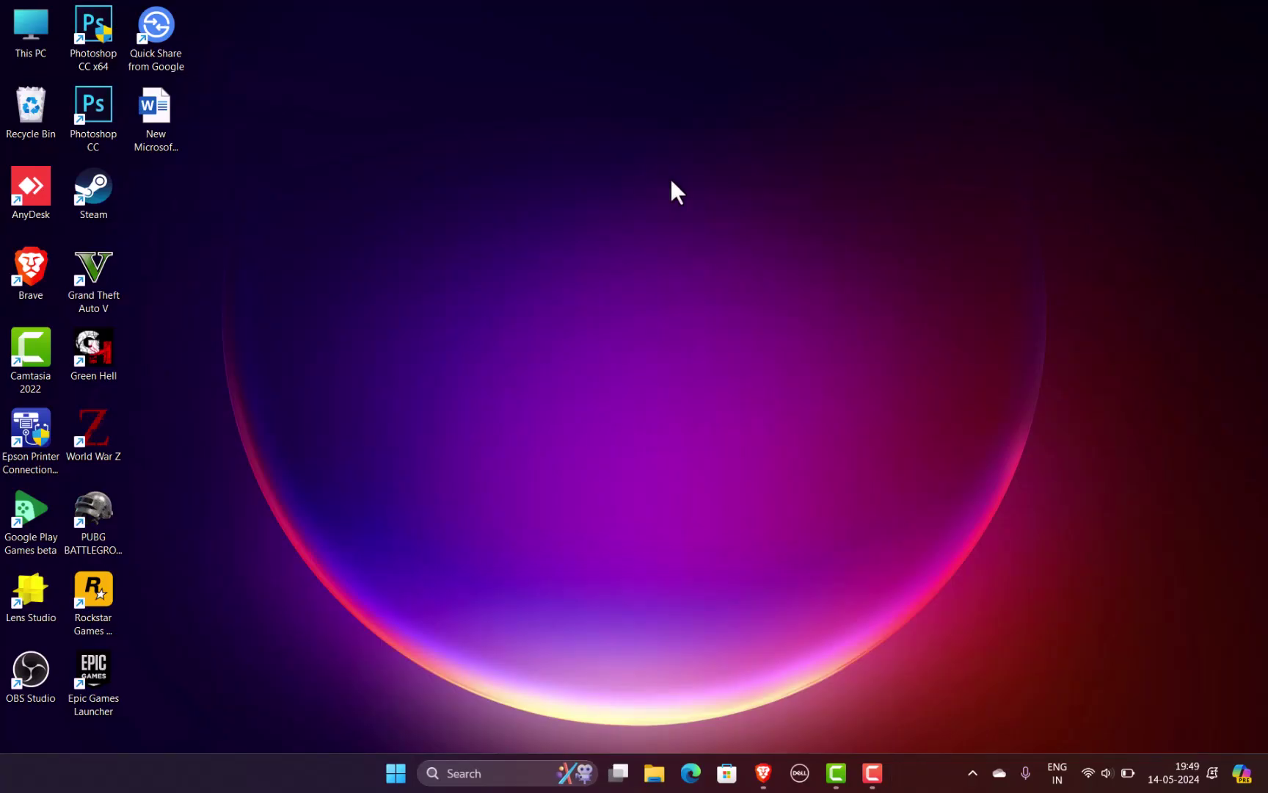